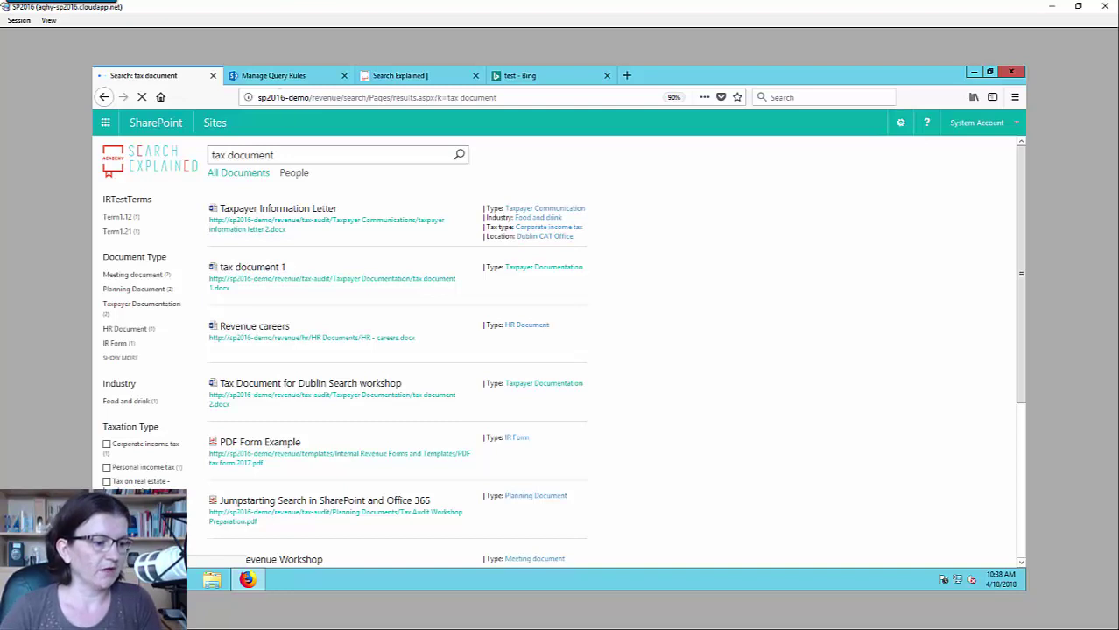
# - Open the site collection's Search Query Rules from the site settings
pyautogui.click(285, 80)
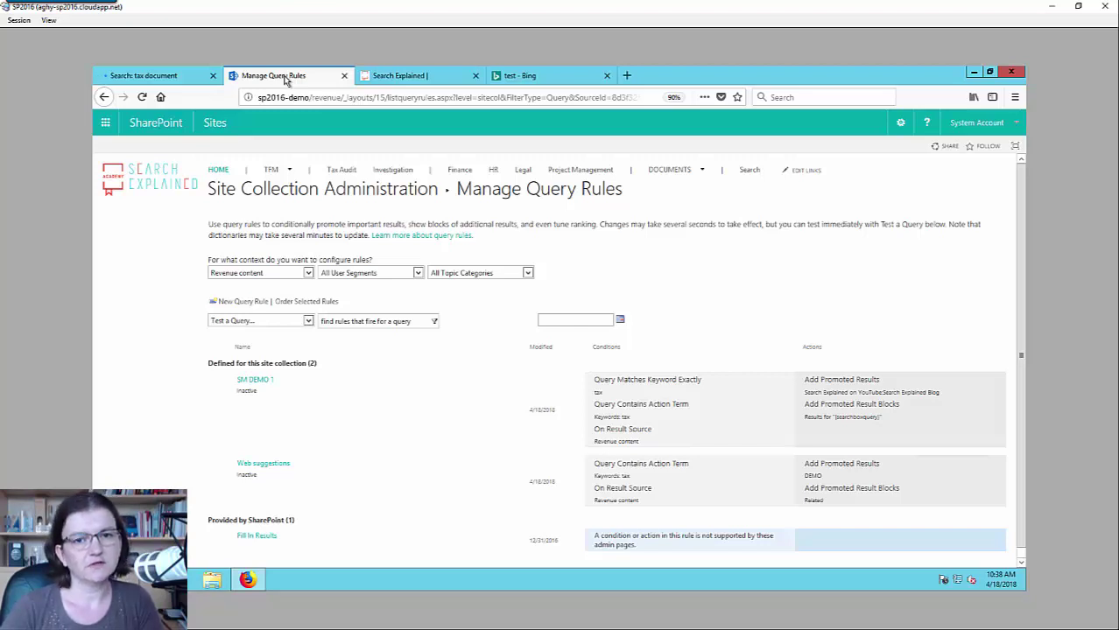
pyautogui.click(900, 122)
pyautogui.click(870, 256)
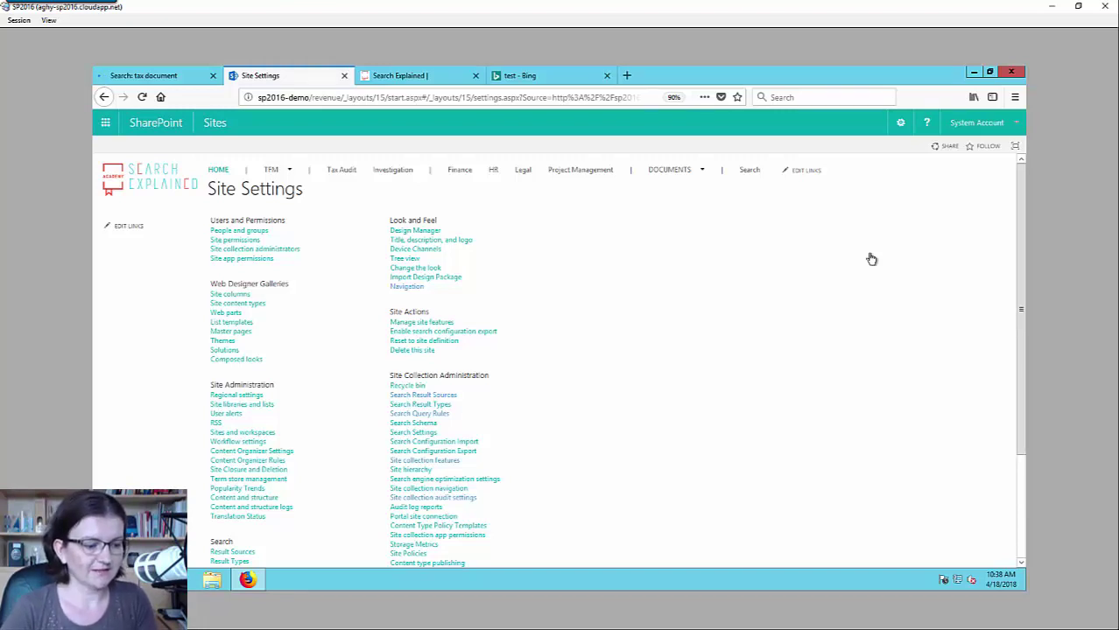
pyautogui.scroll(-3, 868, 267)
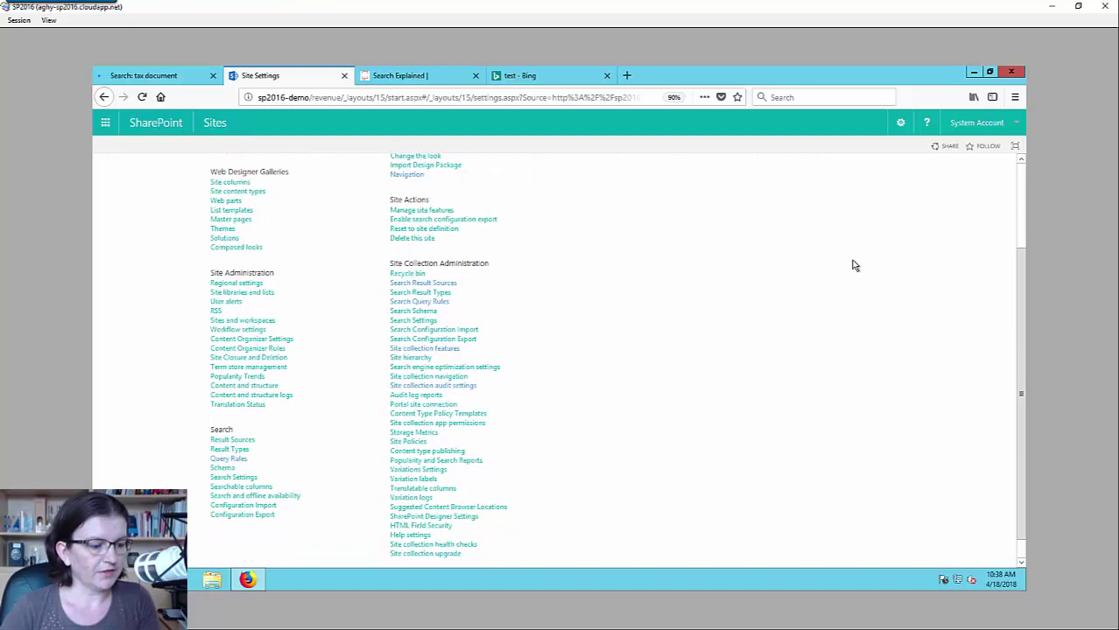
pyautogui.moveTo(462, 302); pyautogui.dragTo(374, 315)
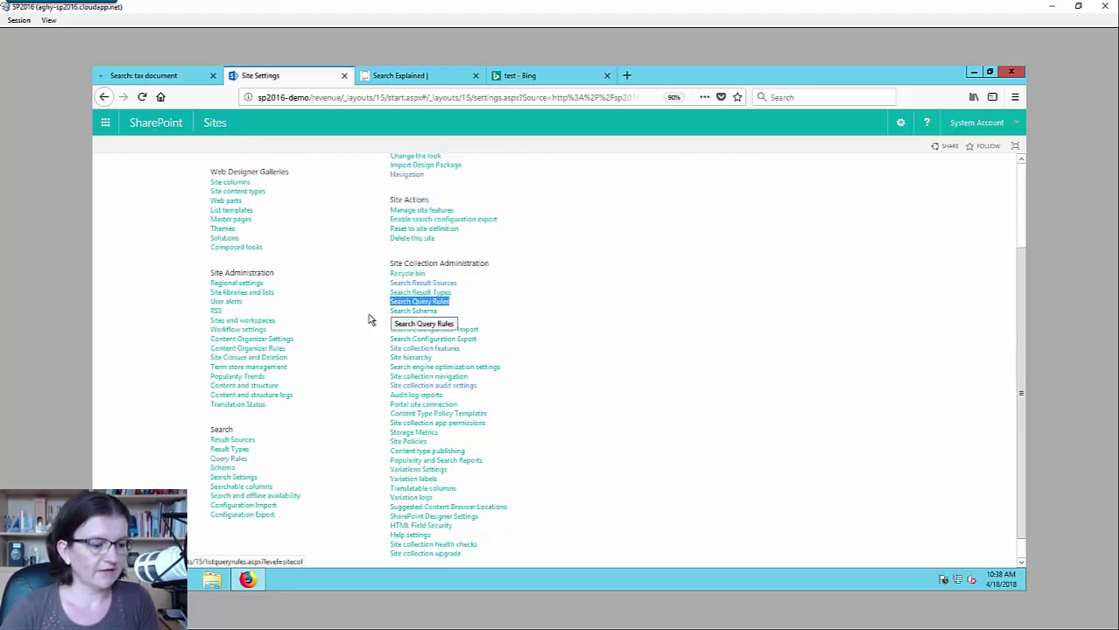
pyautogui.hotkey('ctrl', '+')
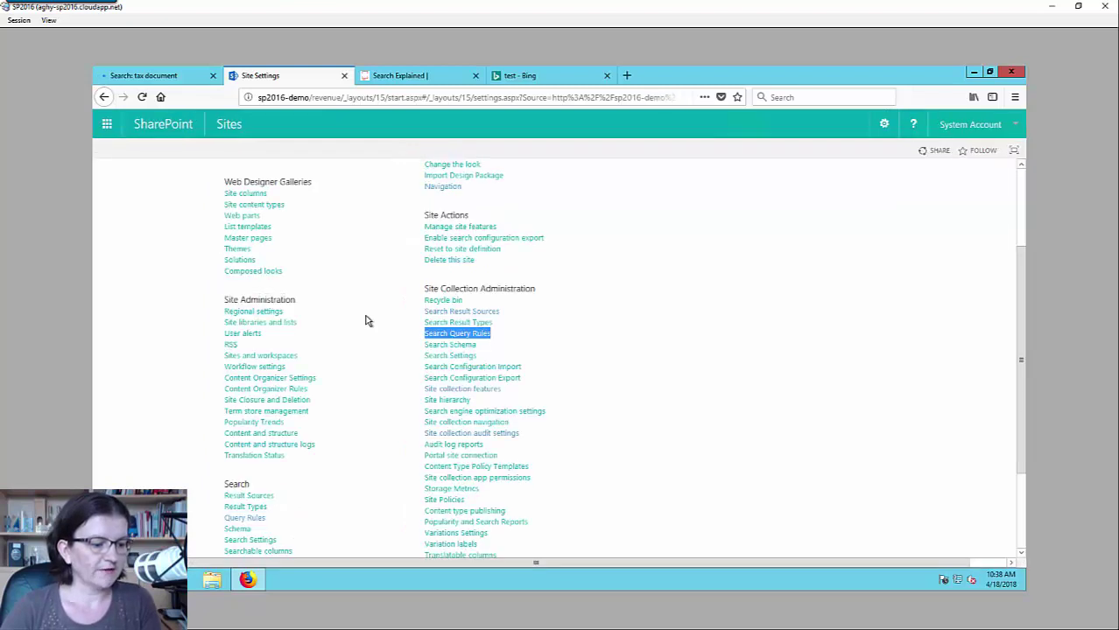
pyautogui.hotkey('ctrl', '+')
pyautogui.scroll(-3, 366, 321)
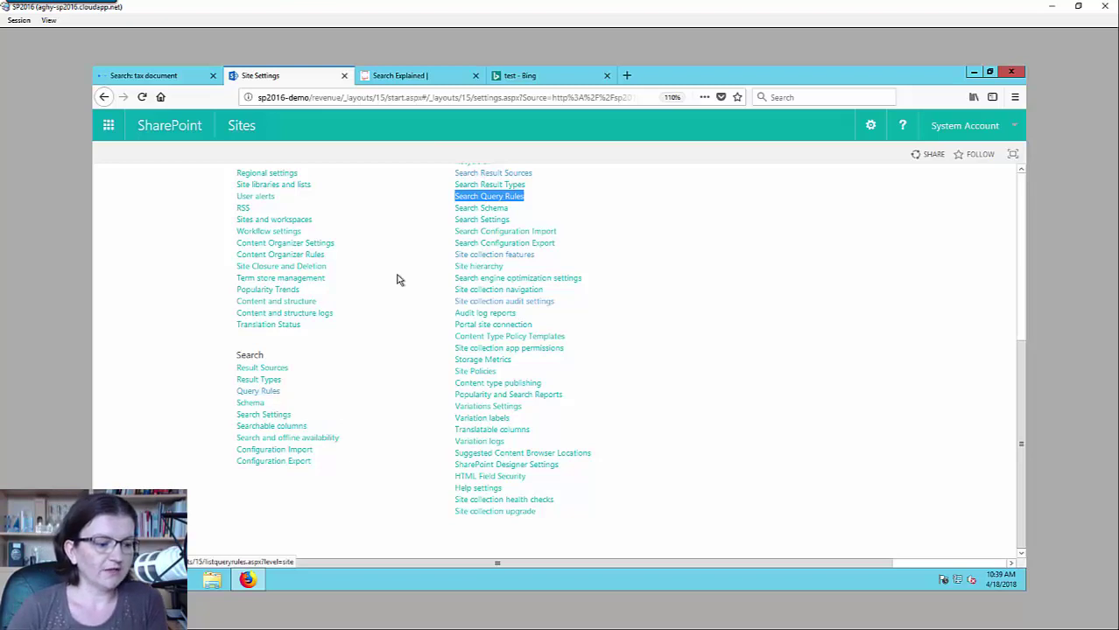
pyautogui.click(508, 198)
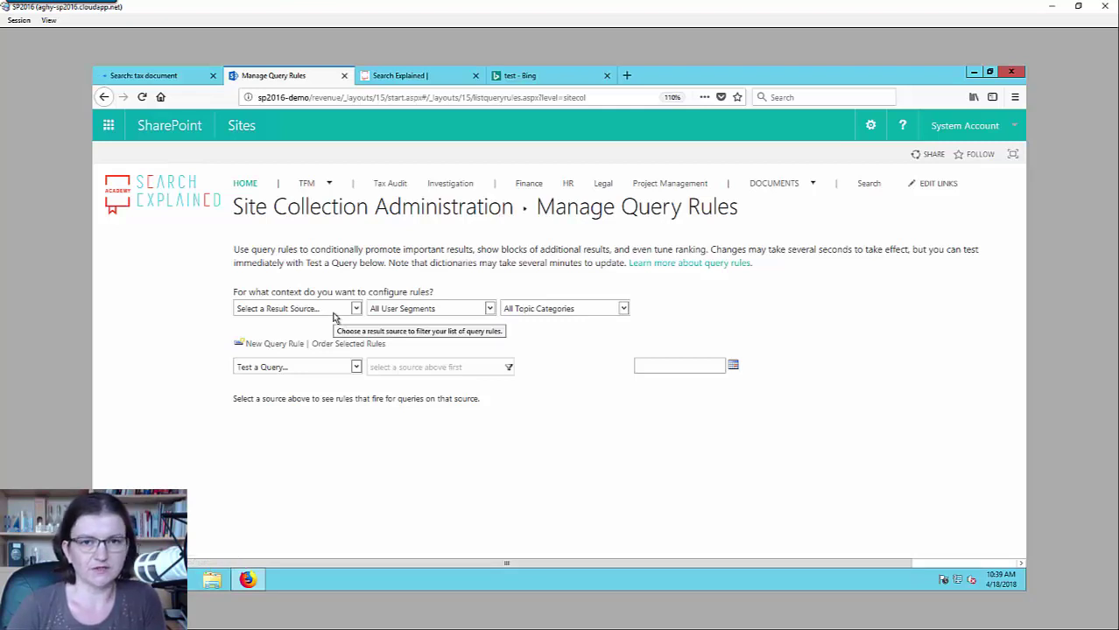
# - Choose Revenue content as the result source context for the query rules
pyautogui.click(334, 310)
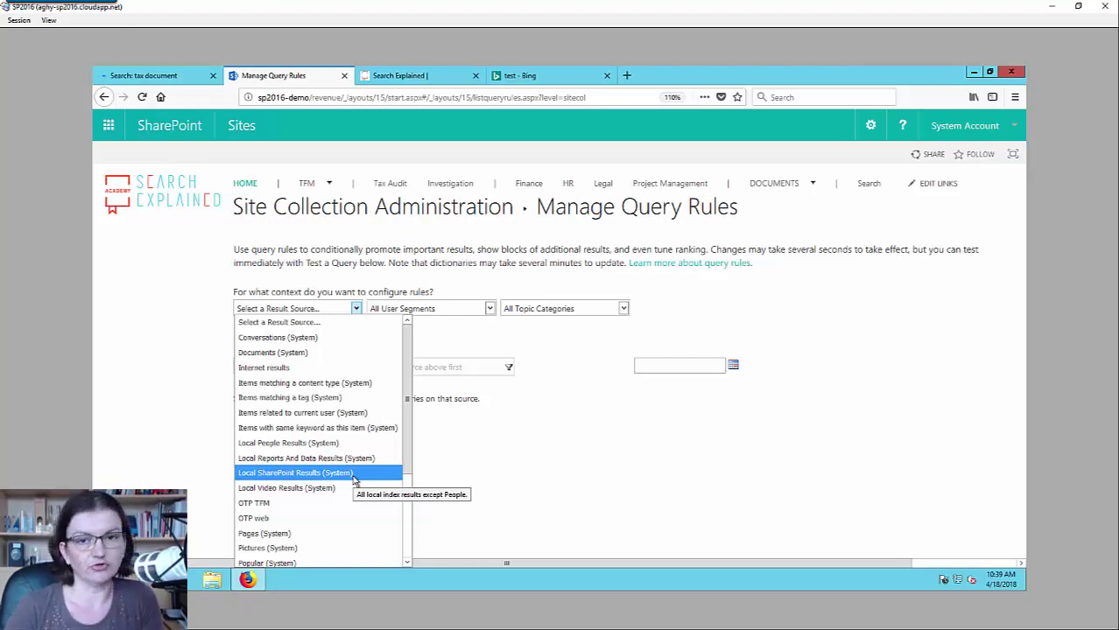
pyautogui.scroll(-3, 354, 478)
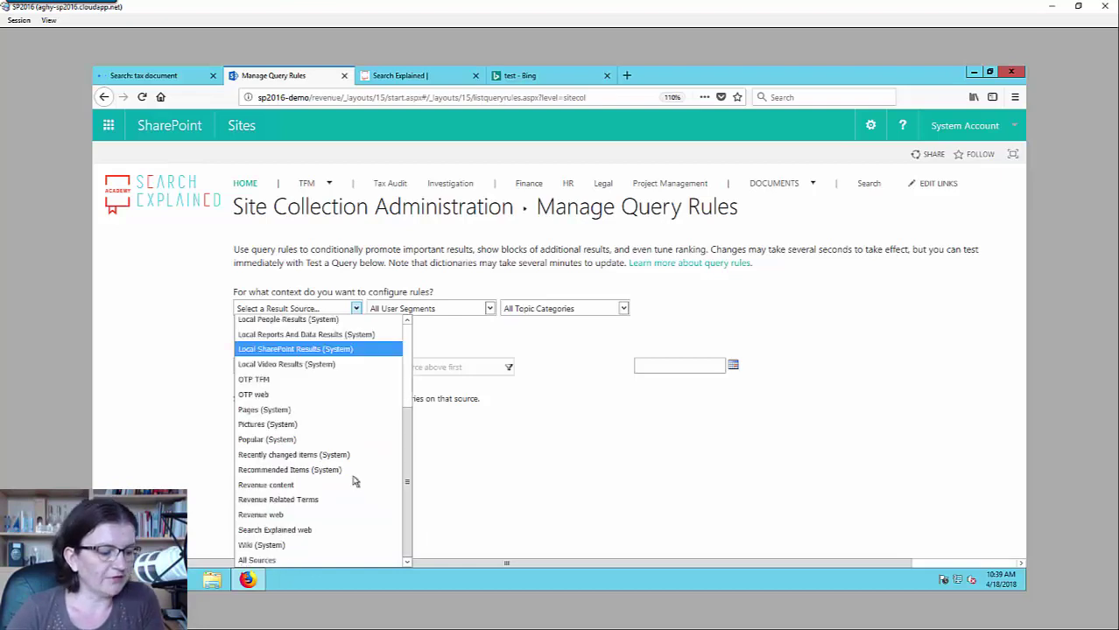
pyautogui.click(310, 490)
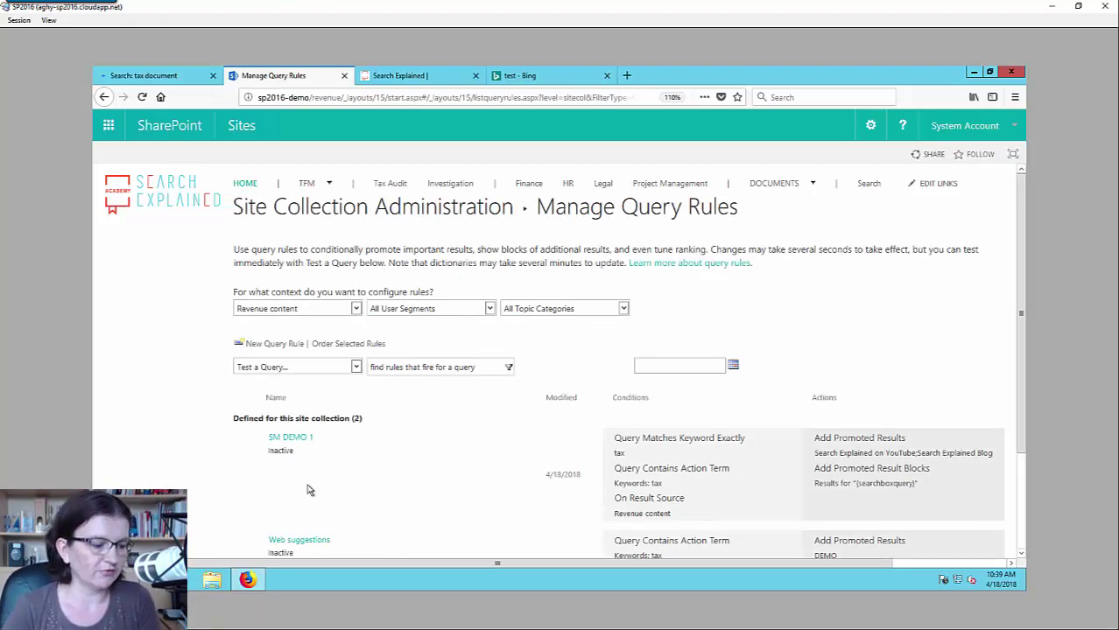
# - Create a new query rule and name it Search Minutes DEMO April 2018
pyautogui.click(293, 348)
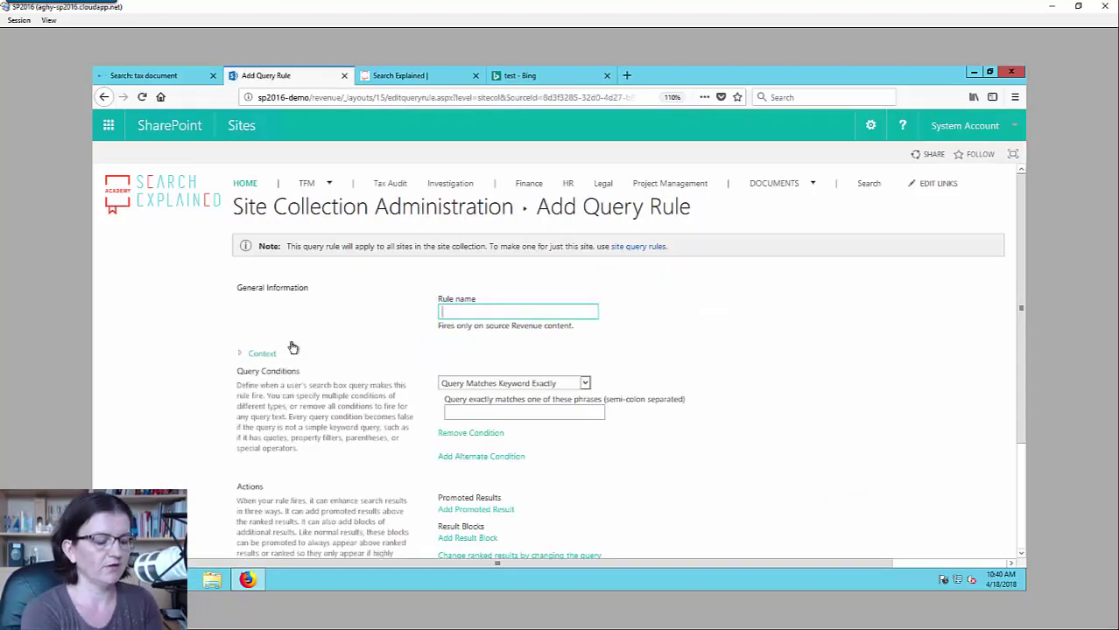
pyautogui.write('Sear')
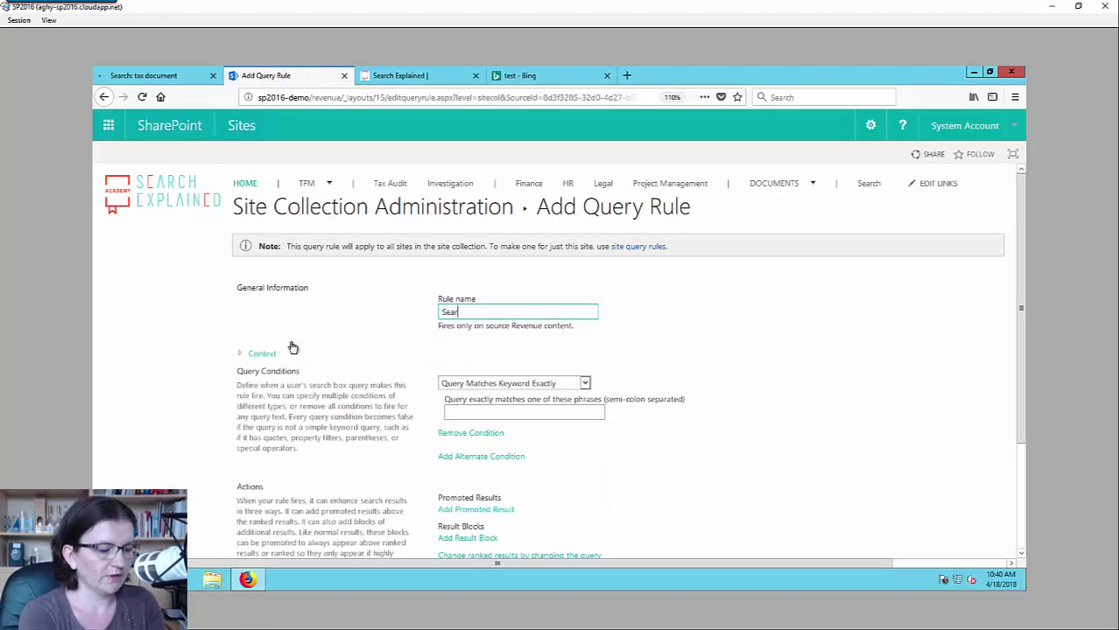
pyautogui.write('ch Min')
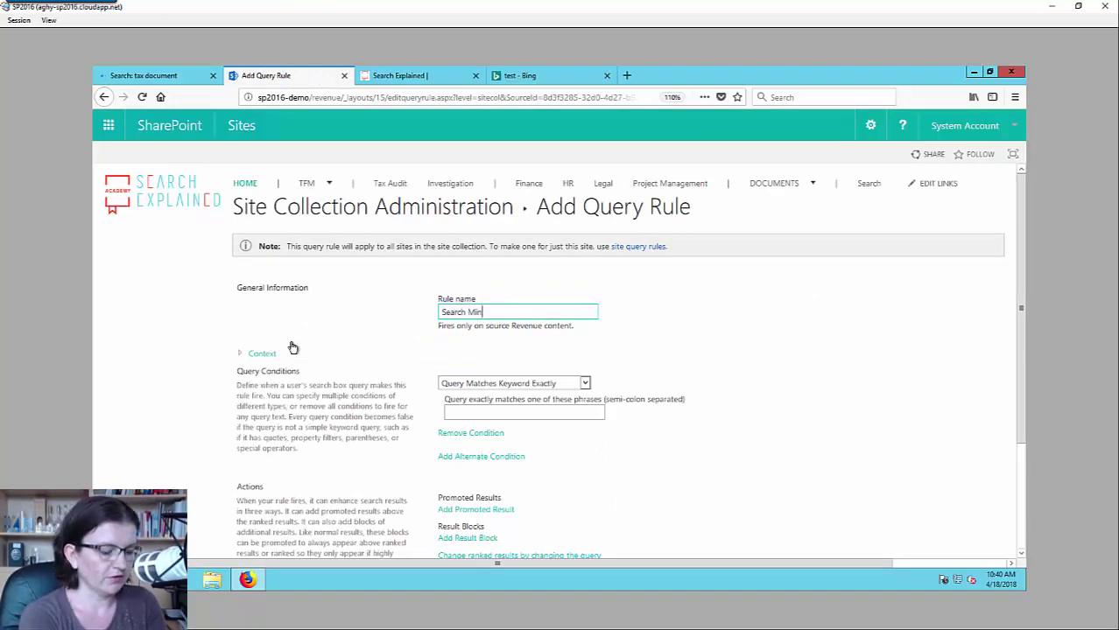
pyautogui.write('utes DEMO 2018')
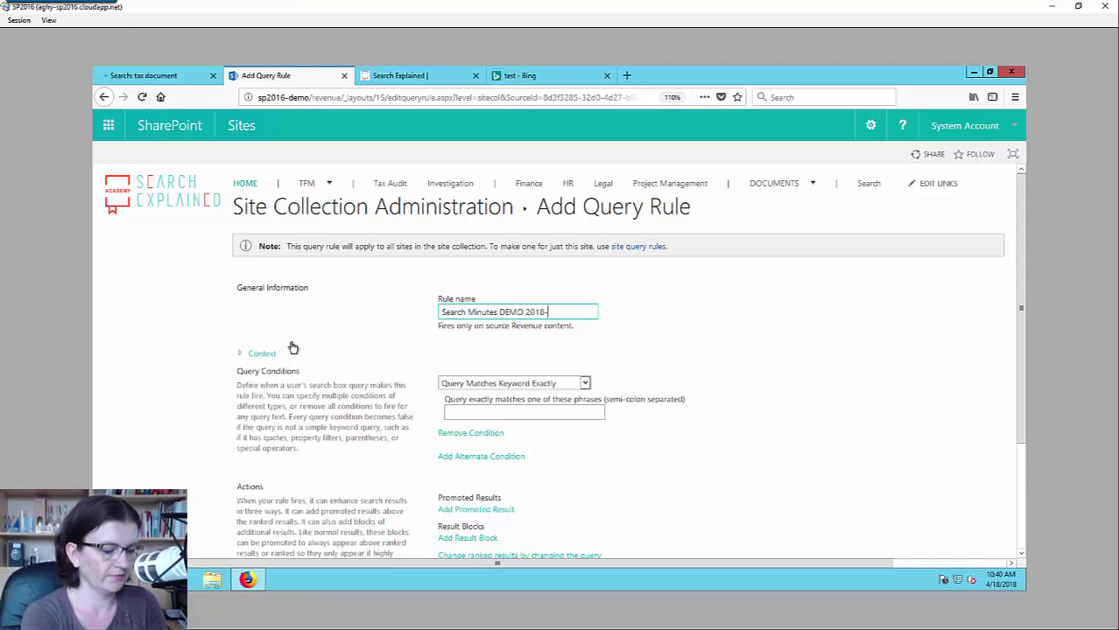
pyautogui.write('-')
pyautogui.press('BackSpace')
pyautogui.hotkey('ctrl', 'Left')
pyautogui.write('April')
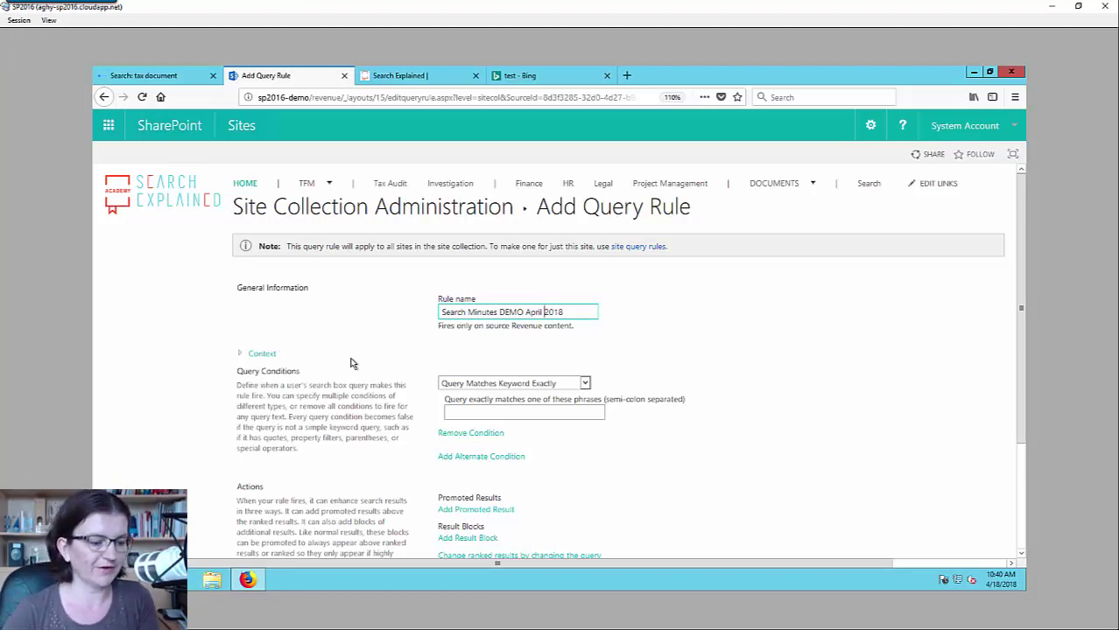
# - Set the Query Matches Keyword Exactly condition to the phrase tax
pyautogui.click(518, 411)
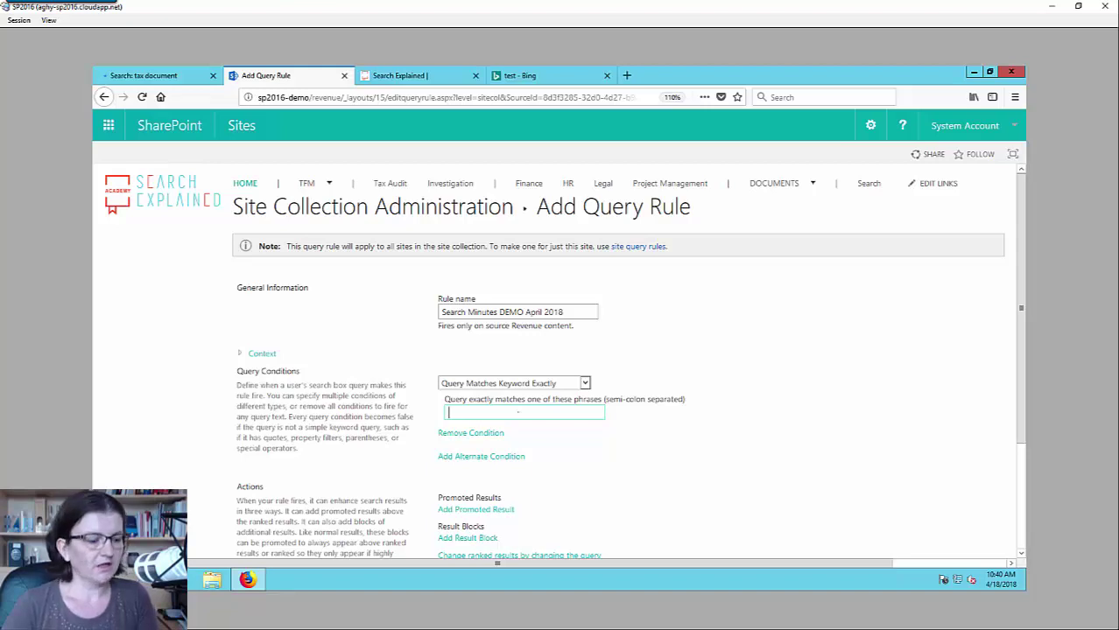
pyautogui.write('tax')
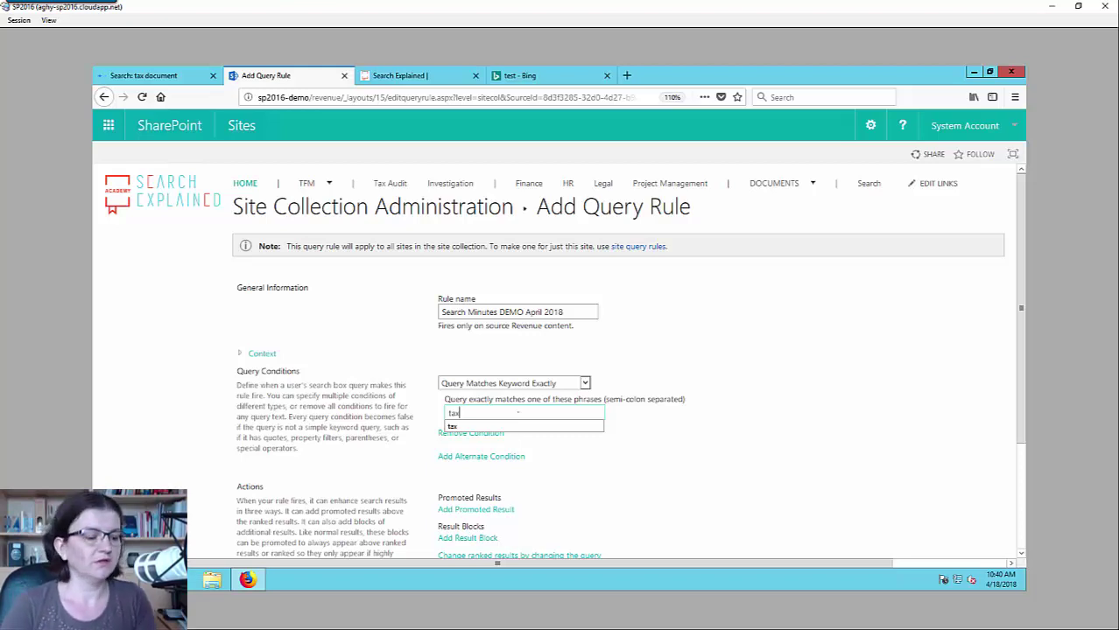
pyautogui.press('Escape')
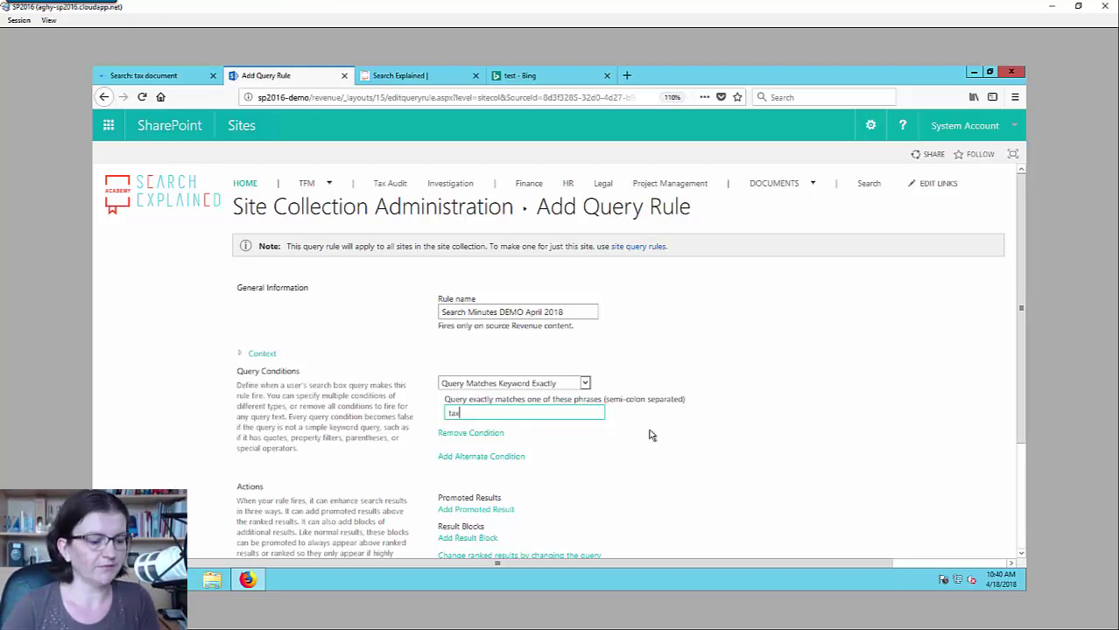
# - Add an alternate condition of type Query Contains Action Term with the phrase tax
pyautogui.click(497, 462)
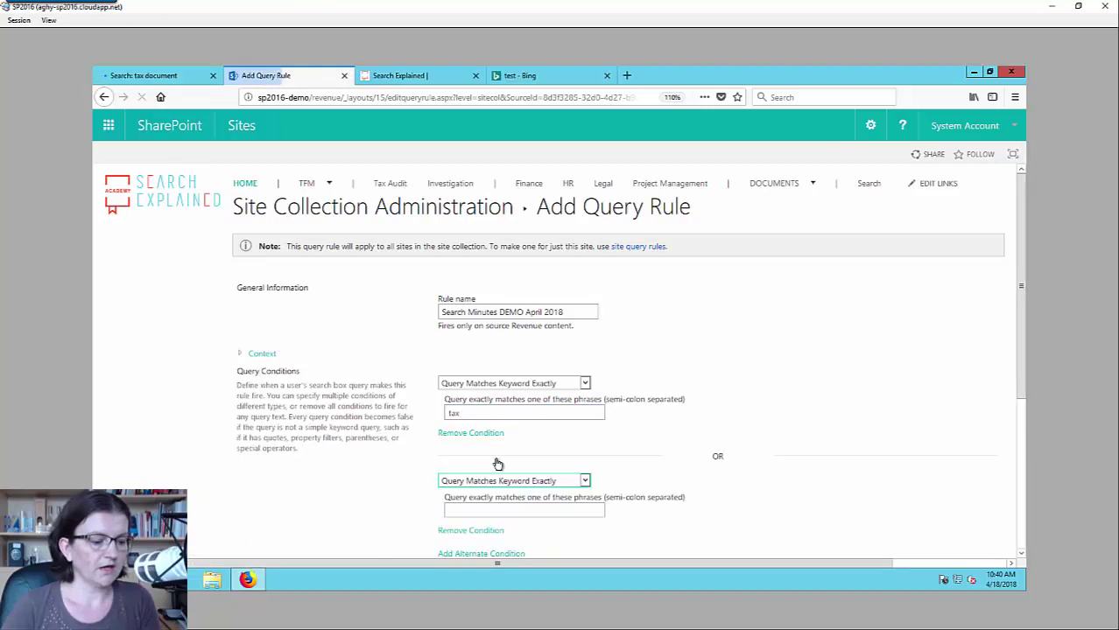
pyautogui.scroll(-1, 497, 464)
pyautogui.scroll(-1, 497, 465)
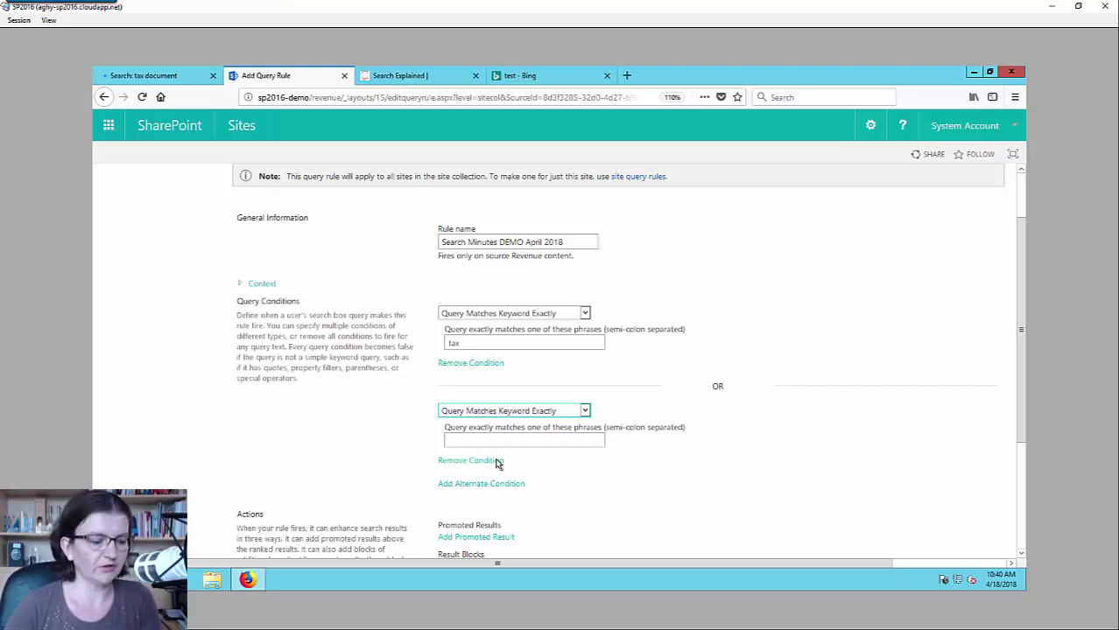
pyautogui.click(503, 414)
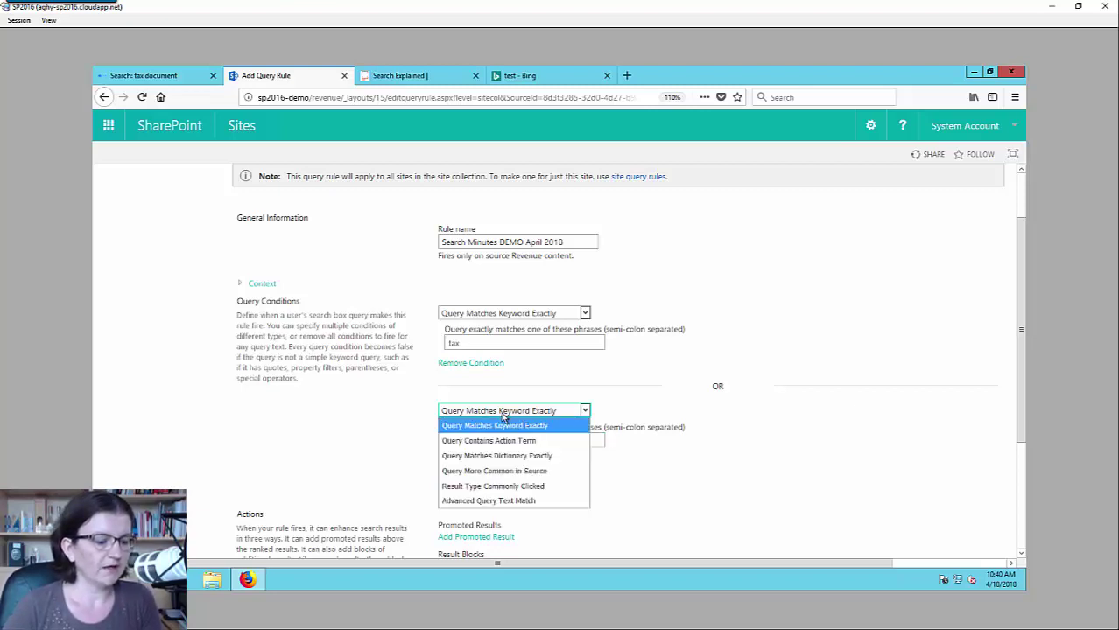
pyautogui.click(540, 442)
pyautogui.click(549, 465)
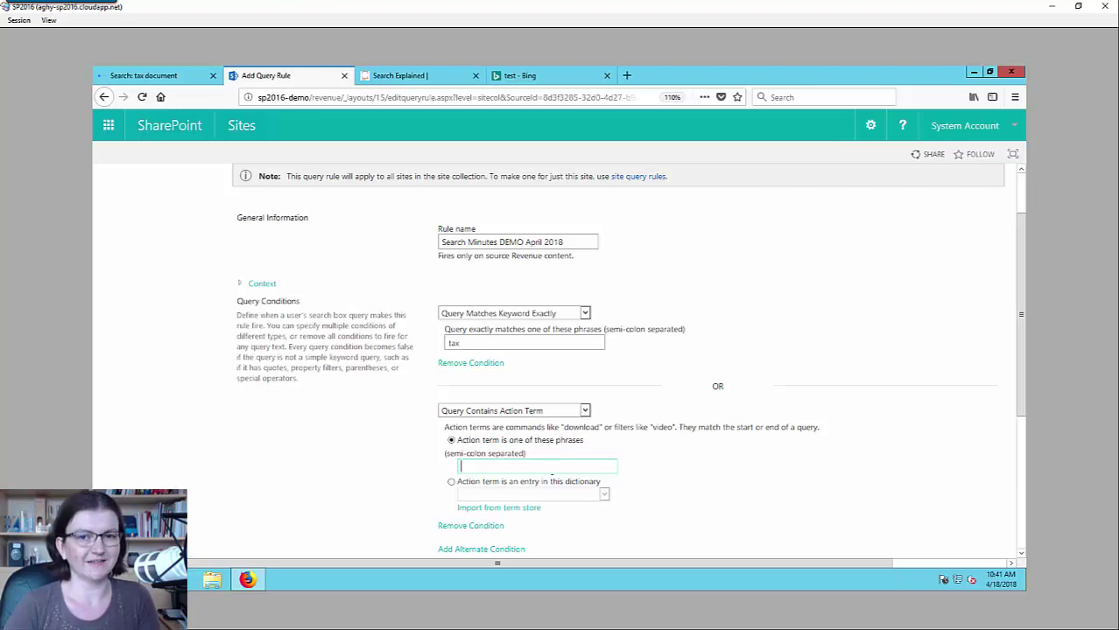
pyautogui.write('tax')
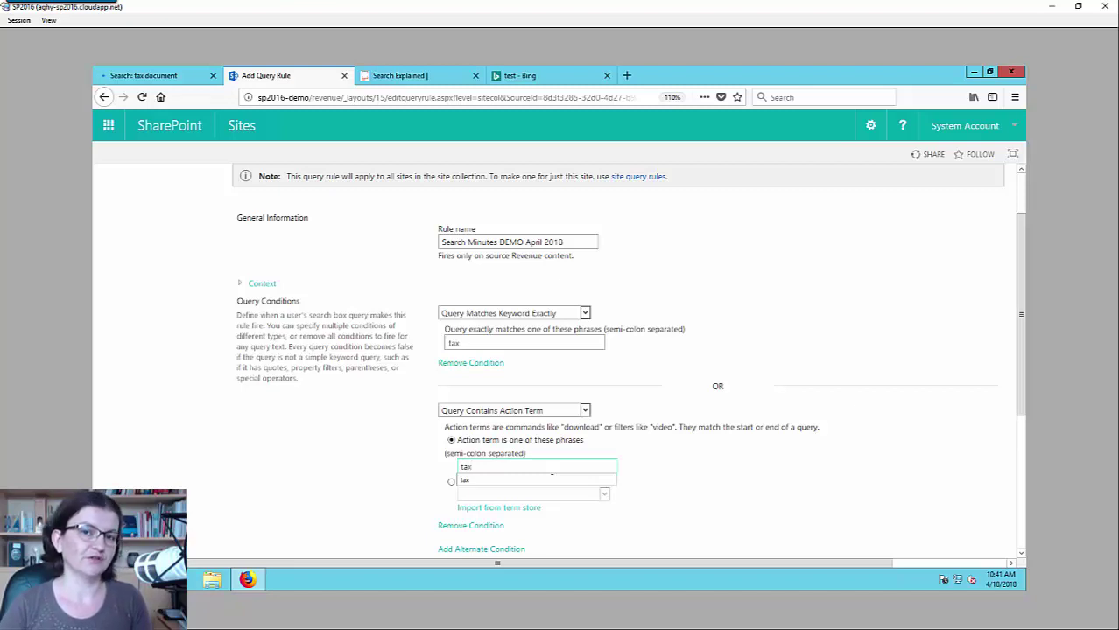
pyautogui.click(717, 468)
pyautogui.scroll(-3, 718, 468)
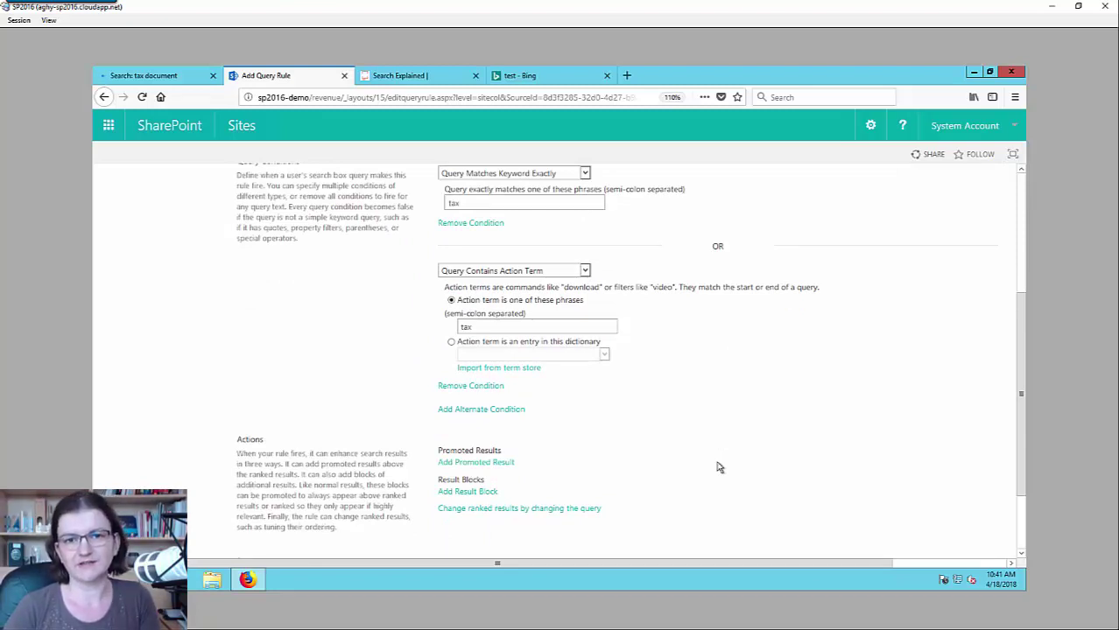
pyautogui.click(563, 273)
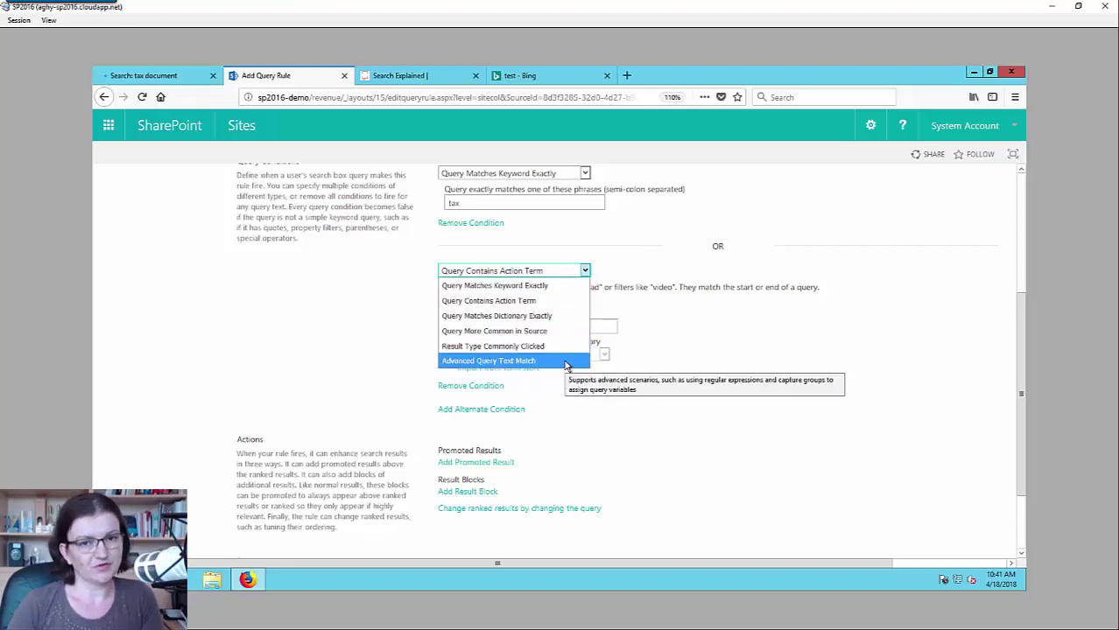
pyautogui.click(561, 301)
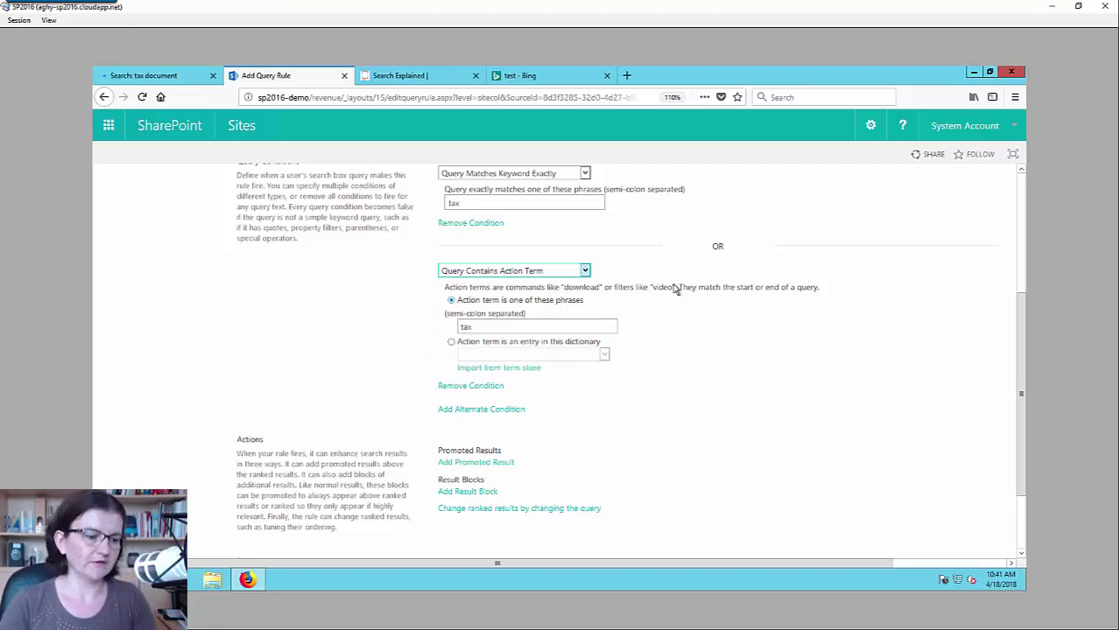
pyautogui.doubleClick(716, 246)
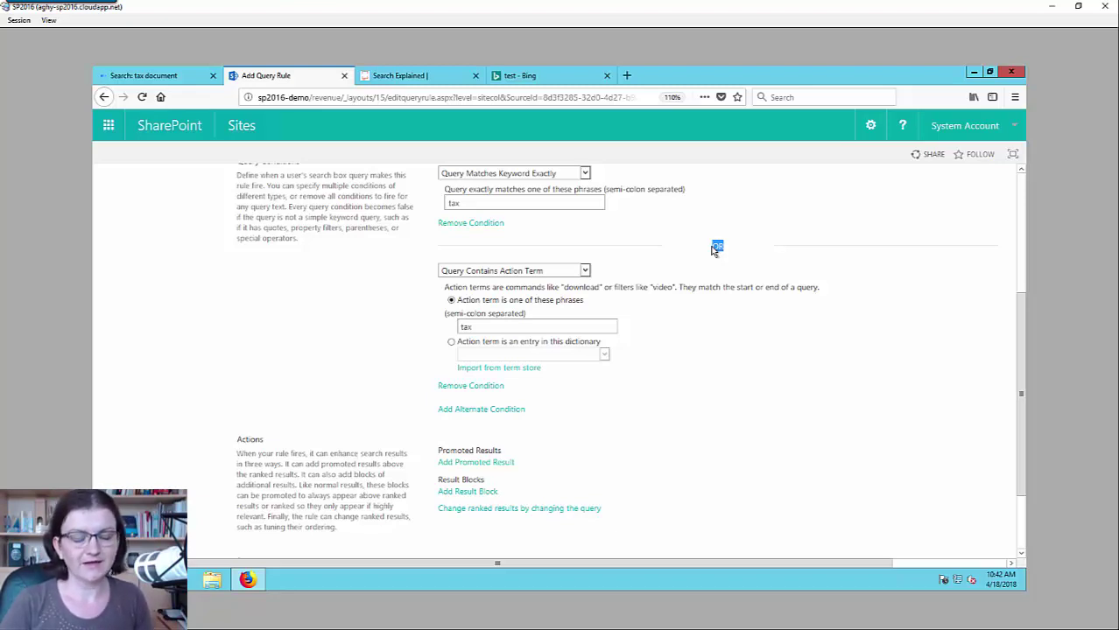
pyautogui.click(715, 250)
pyautogui.scroll(-2, 716, 251)
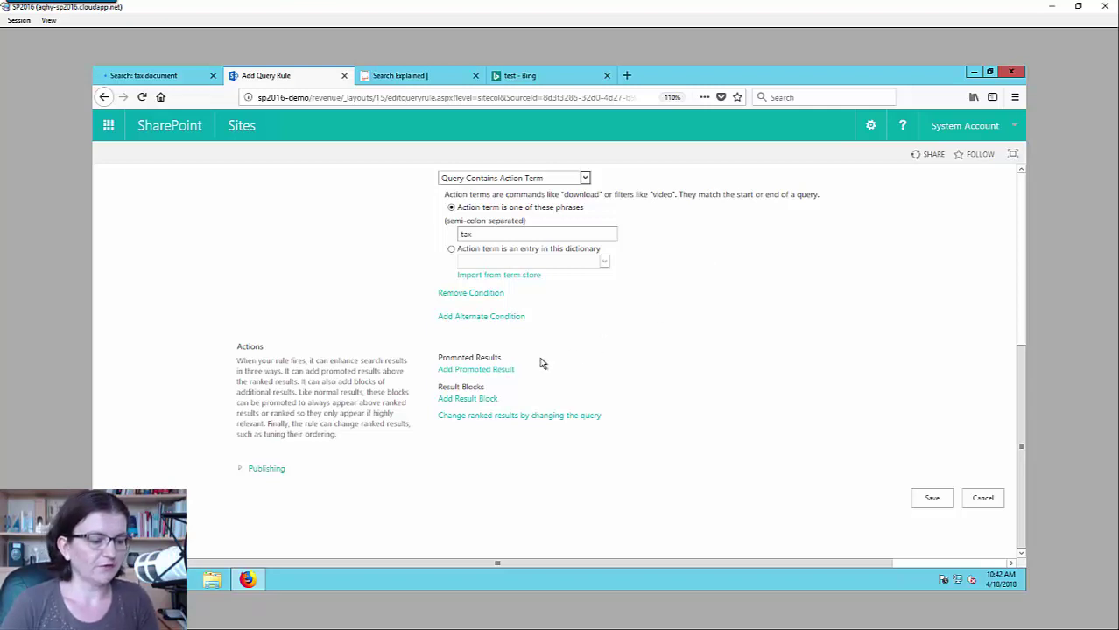
pyautogui.click(493, 371)
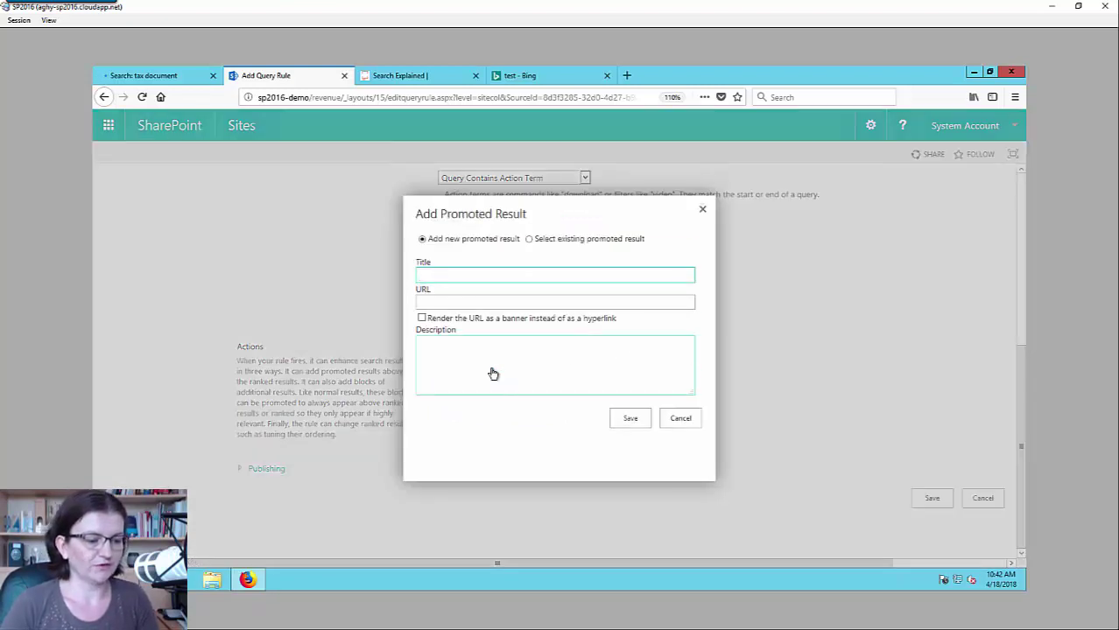
pyautogui.write('Search')
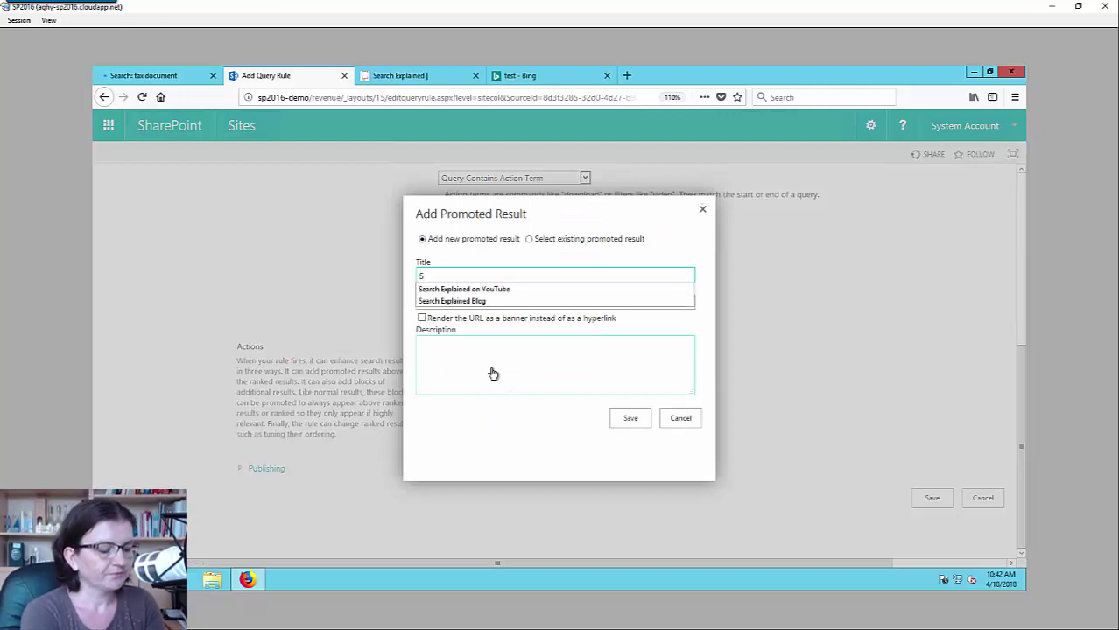
pyautogui.press('Down')
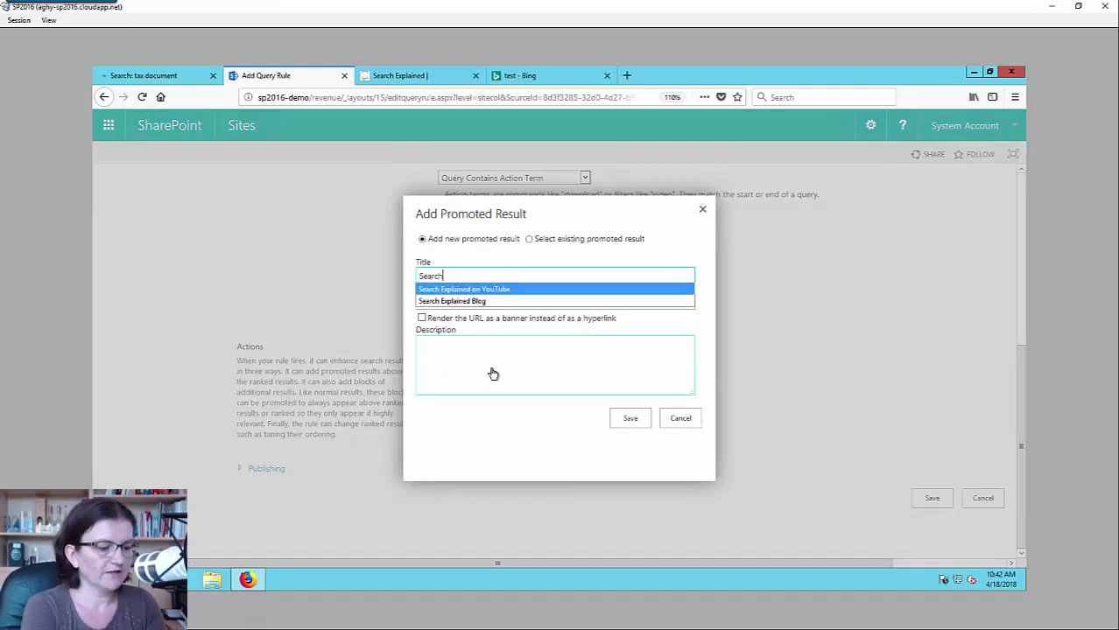
pyautogui.press('Tab')
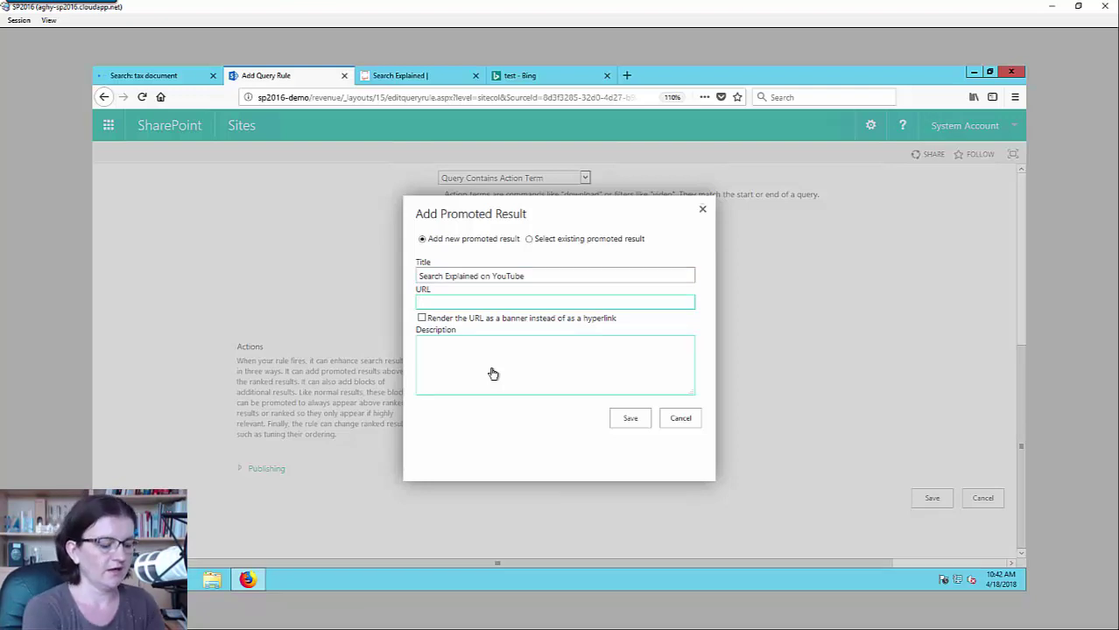
pyautogui.write('htt')
pyautogui.press('Down')
pyautogui.press('Return')
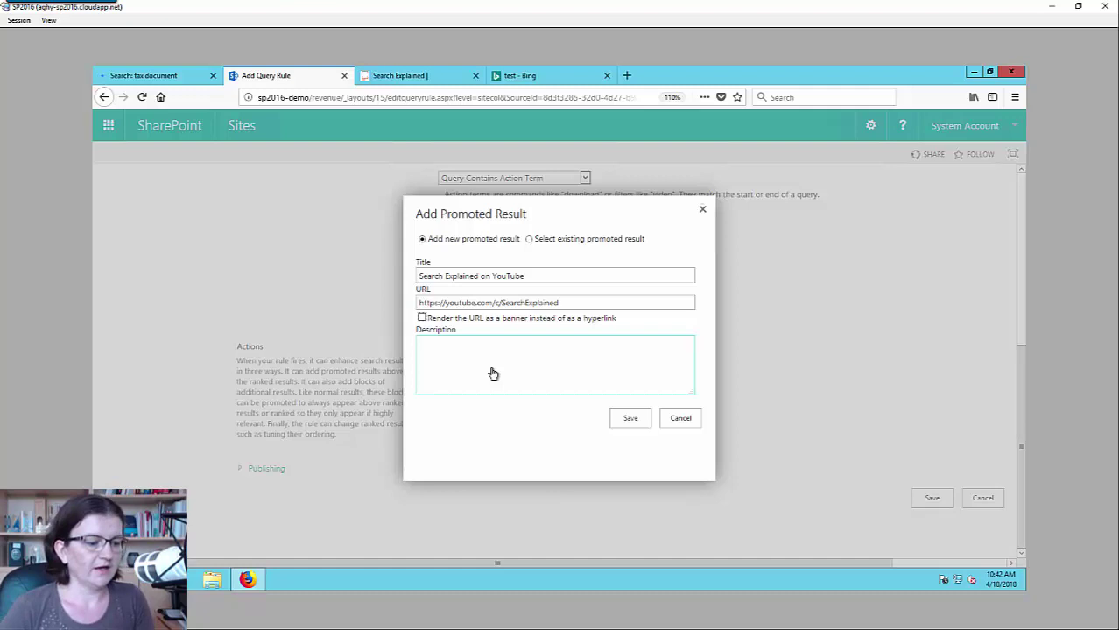
pyautogui.click(629, 419)
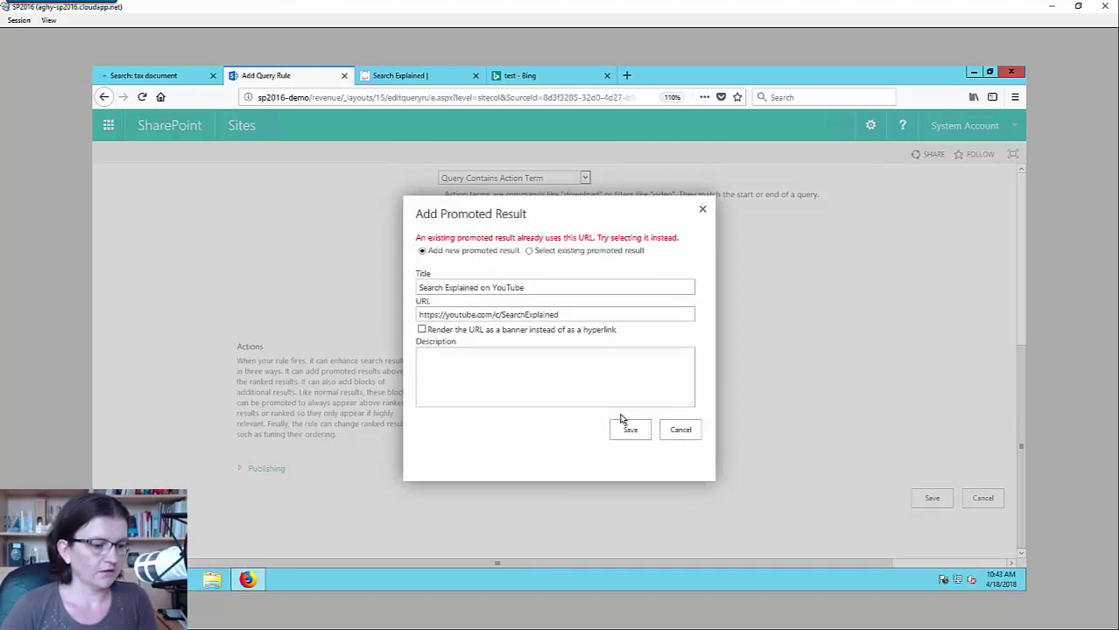
pyautogui.click(505, 313)
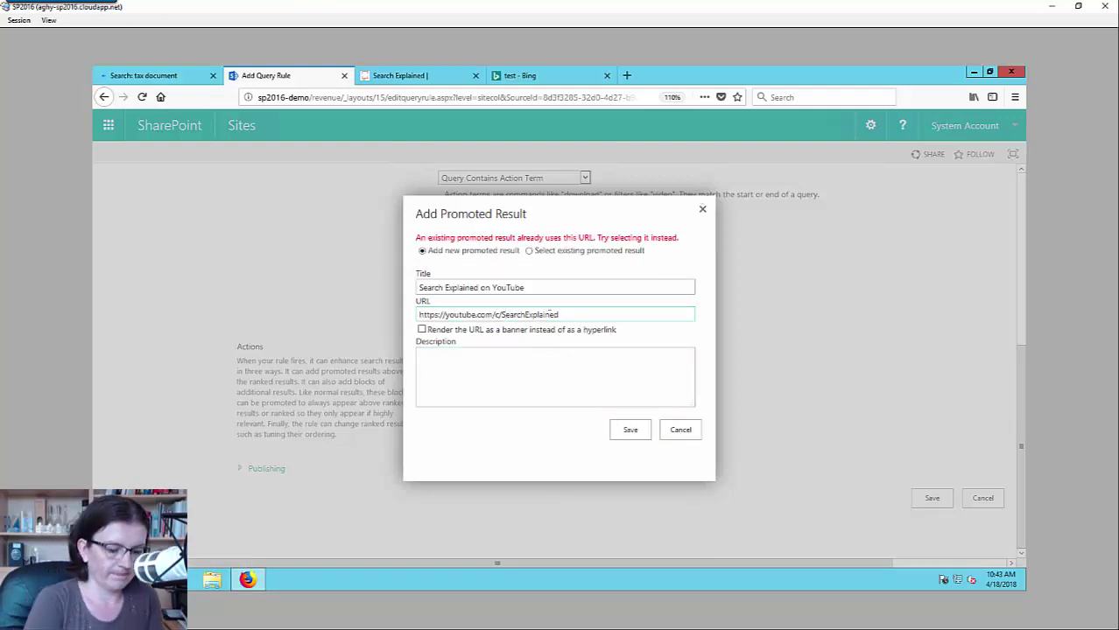
pyautogui.press('BackSpace')
pyautogui.press('BackSpace')
pyautogui.click(630, 430)
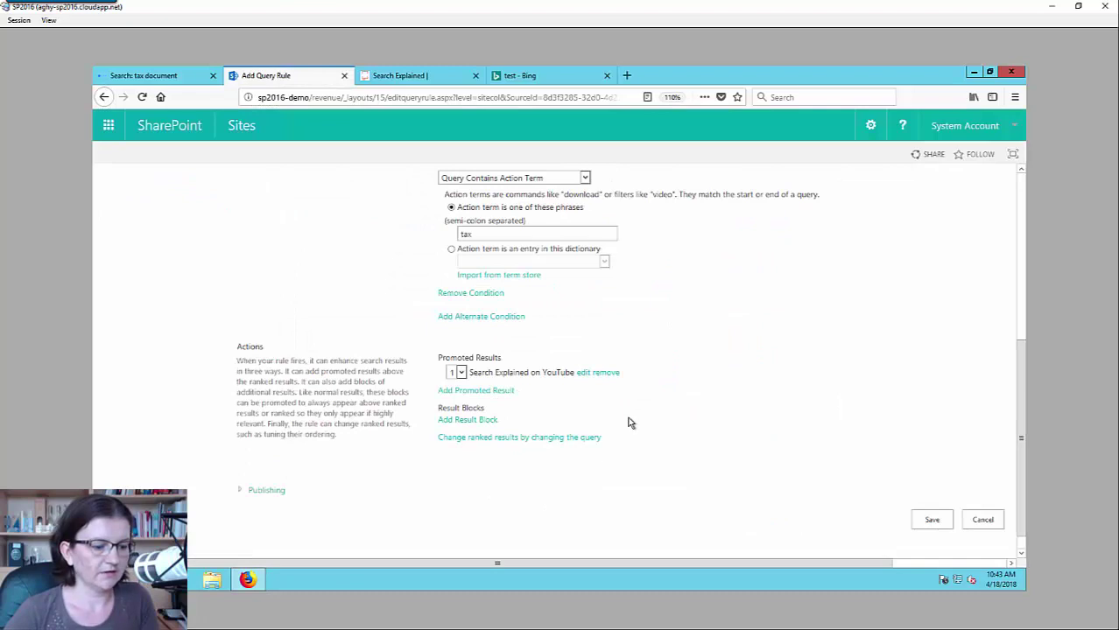
# - Start a second new promoted result with the title Search Explained Blog
pyautogui.click(505, 392)
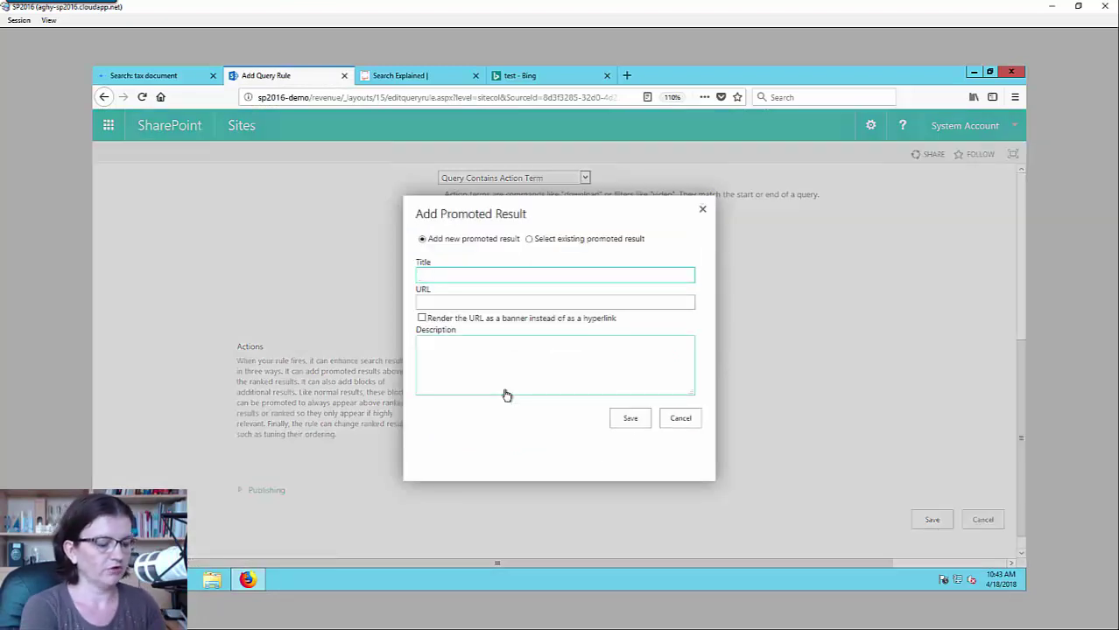
pyautogui.write('Sea')
pyautogui.press('Down')
pyautogui.press('Down')
pyautogui.press('Tab')
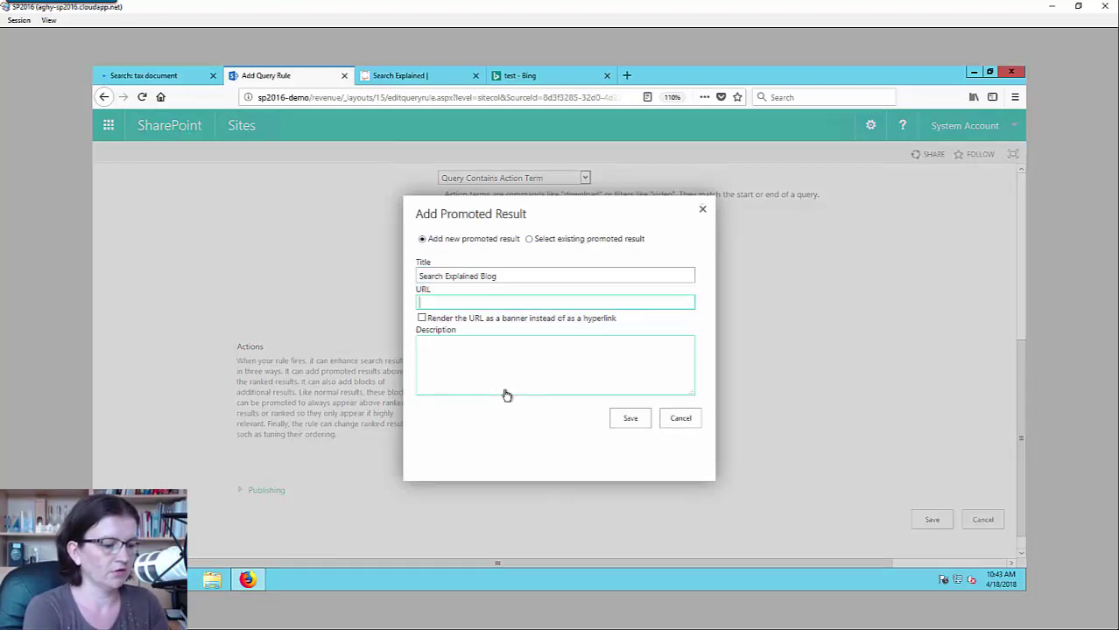
pyautogui.write('ht')
pyautogui.press('Down')
pyautogui.press('Down')
pyautogui.press('Down')
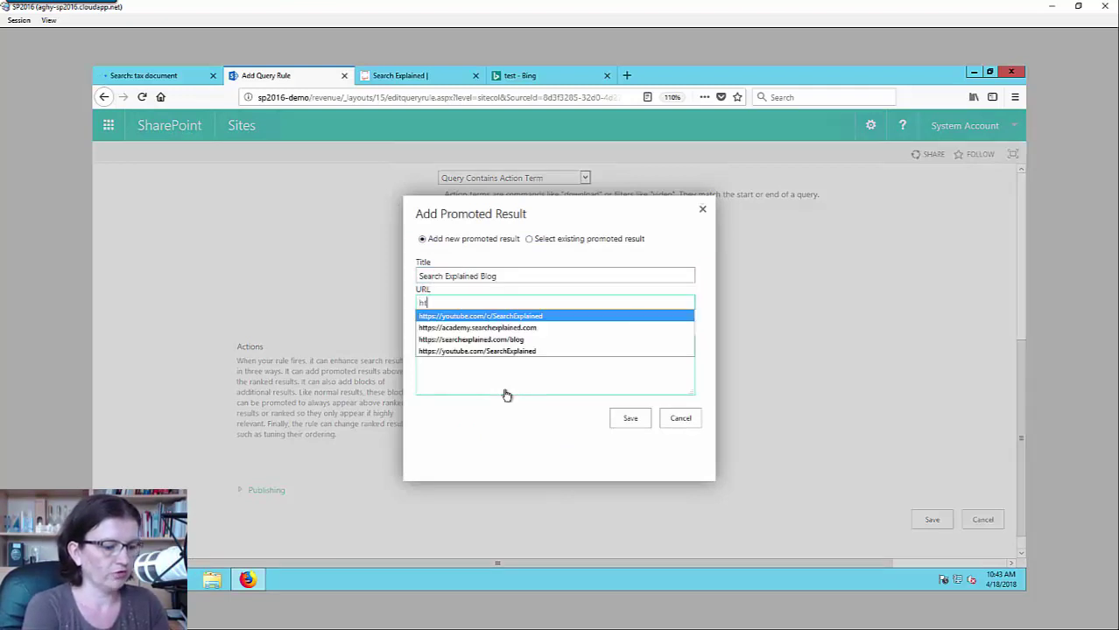
pyautogui.press('Tab')
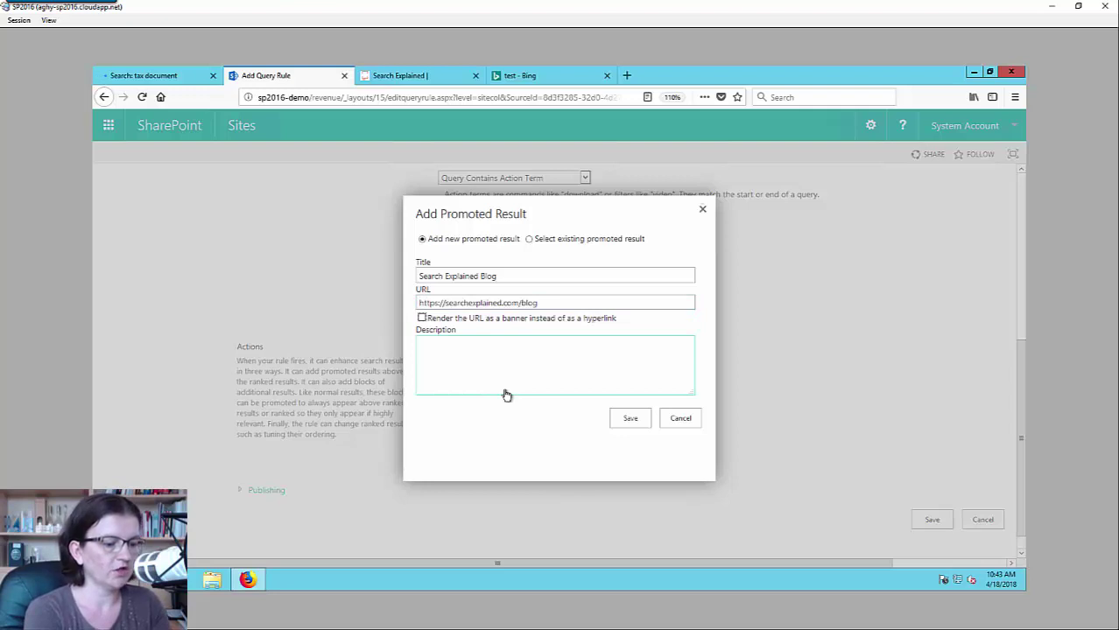
pyautogui.hotkey('shift', 'Tab')
pyautogui.press('End')
pyautogui.press('BackSpace')
pyautogui.press('BackSpace')
pyautogui.press('BackSpace')
pyautogui.press('BackSpace')
pyautogui.press('BackSpace')
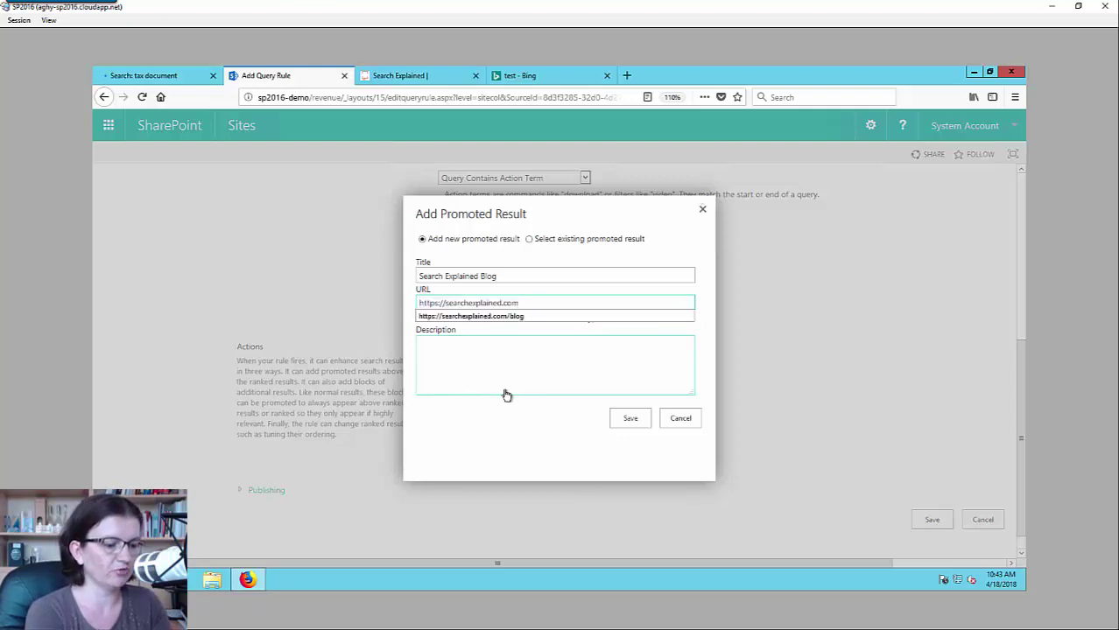
pyautogui.press('Escape')
# - Render the blog's URL as a banner instead of a hyperlink, and save the promoted result and the query rule
pyautogui.click(463, 320)
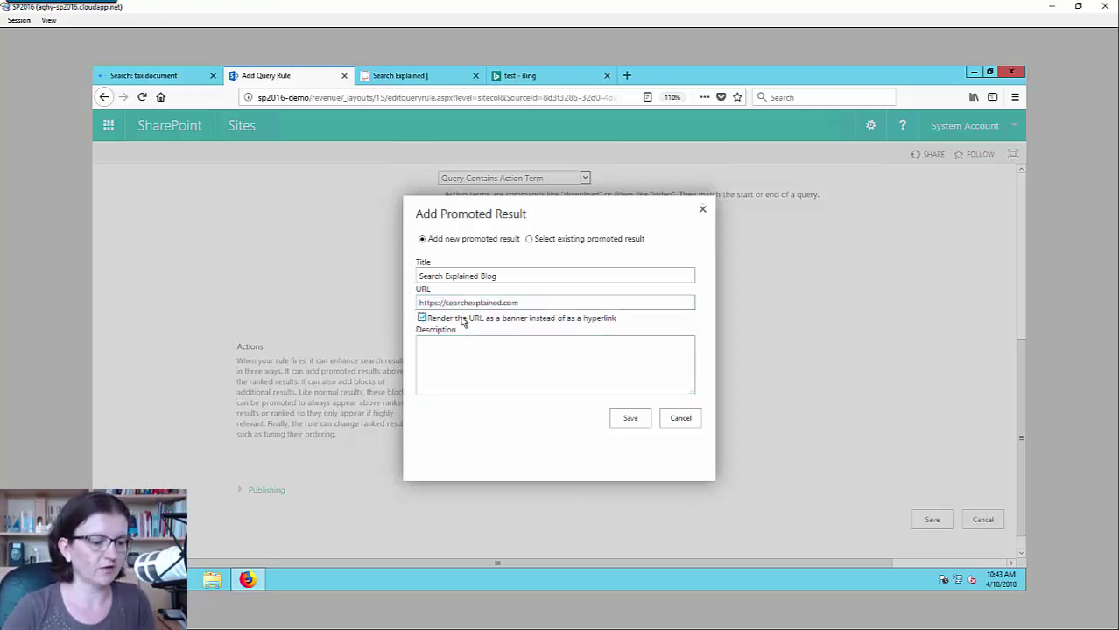
pyautogui.click(631, 421)
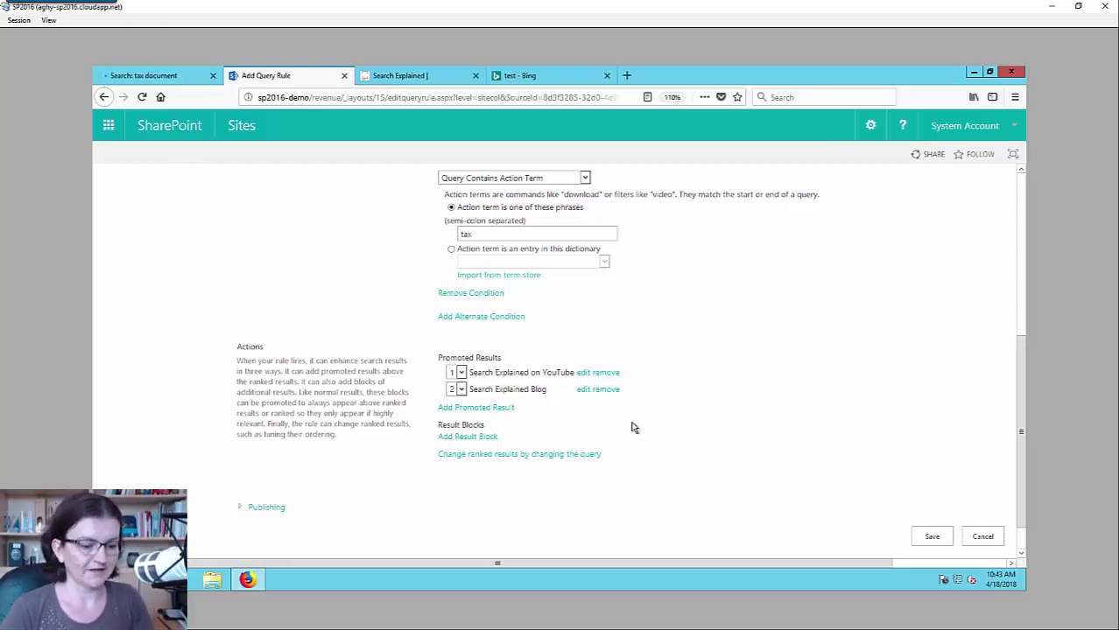
pyautogui.click(926, 536)
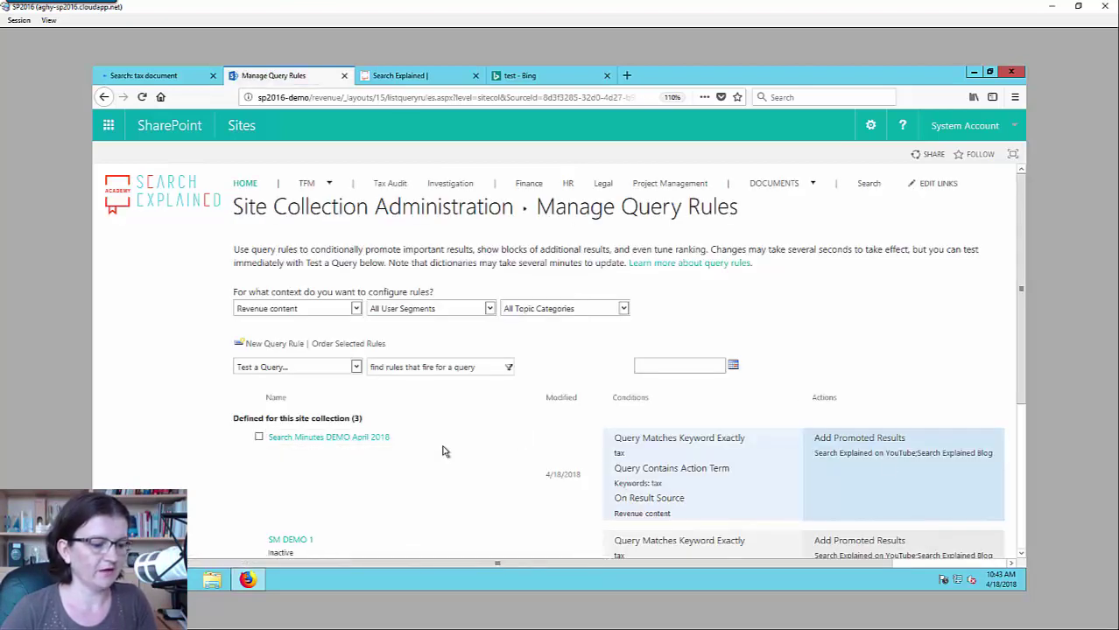
# - Review the tax document search results, including the promoted results above them
pyautogui.click(177, 79)
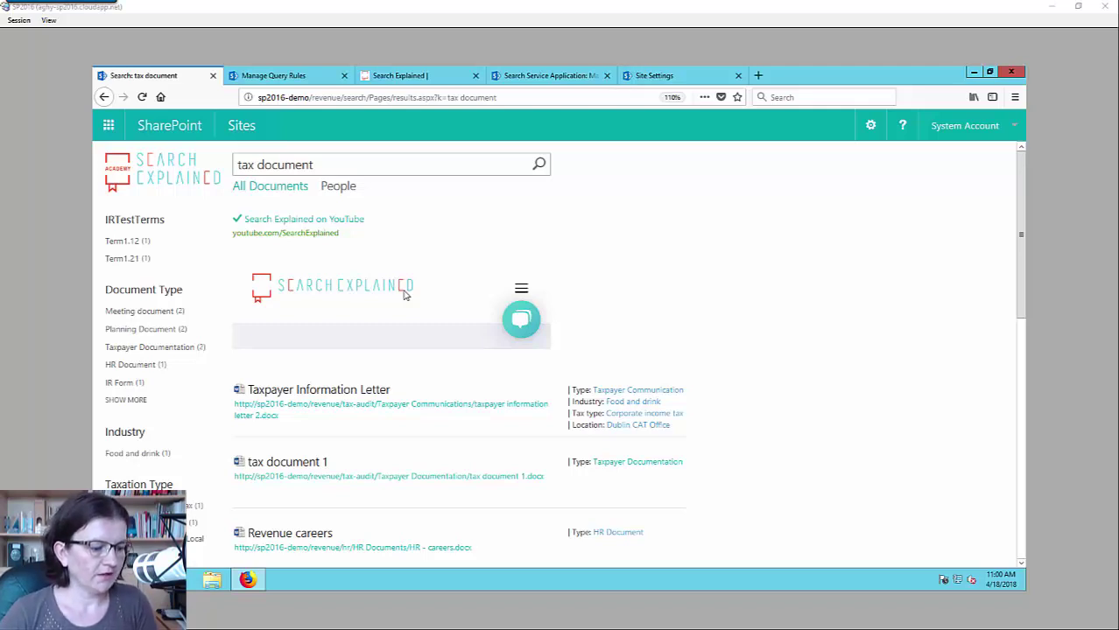
pyautogui.scroll(-3, 764, 321)
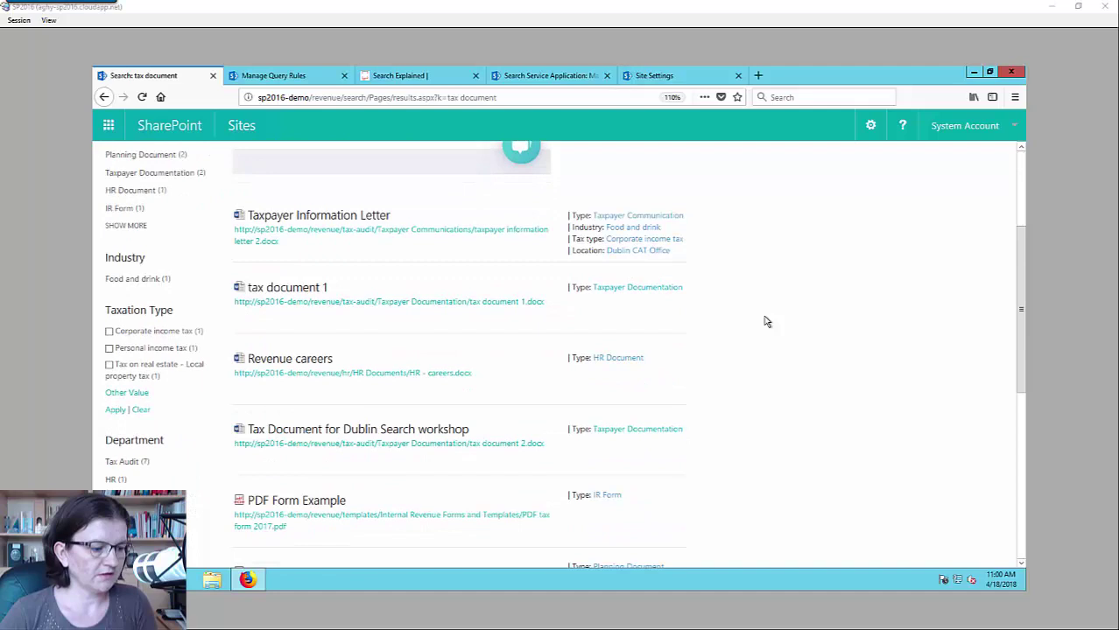
pyautogui.scroll(-5, 764, 321)
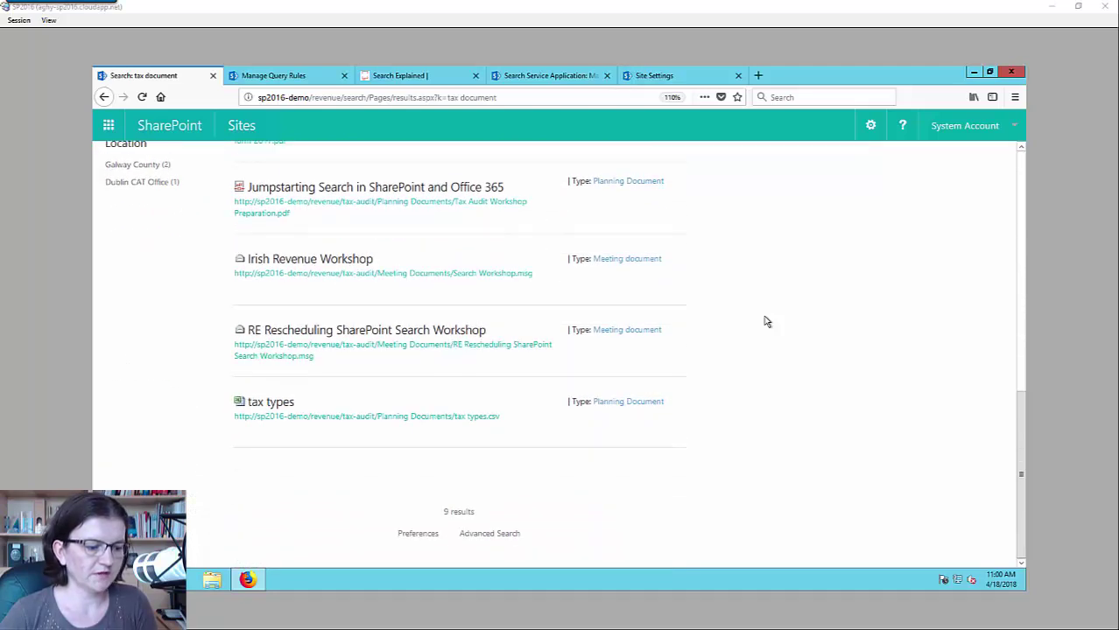
pyautogui.scroll(10, 764, 321)
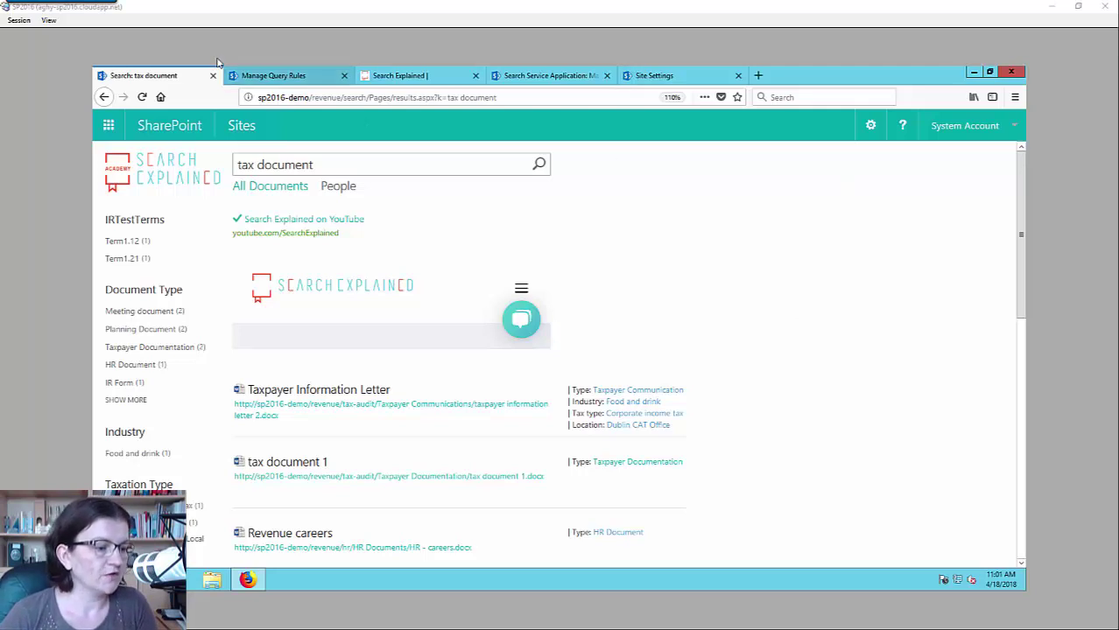
# - Open the query rule Search Minutes DEMO April 2018 for editing and start adding a result block
pyautogui.click(249, 78)
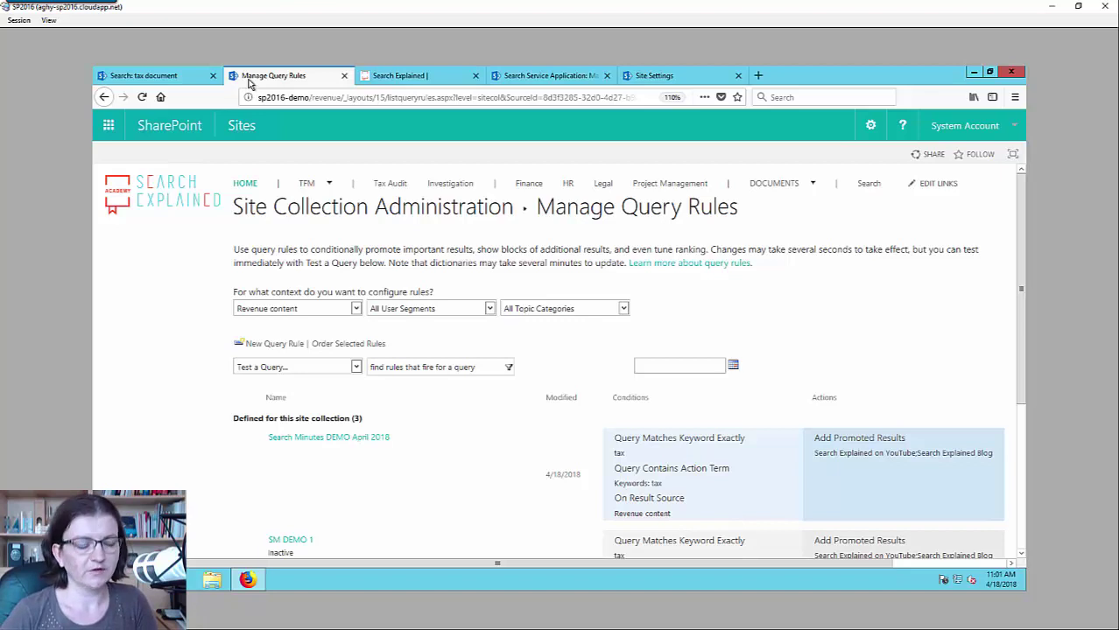
pyautogui.click(324, 438)
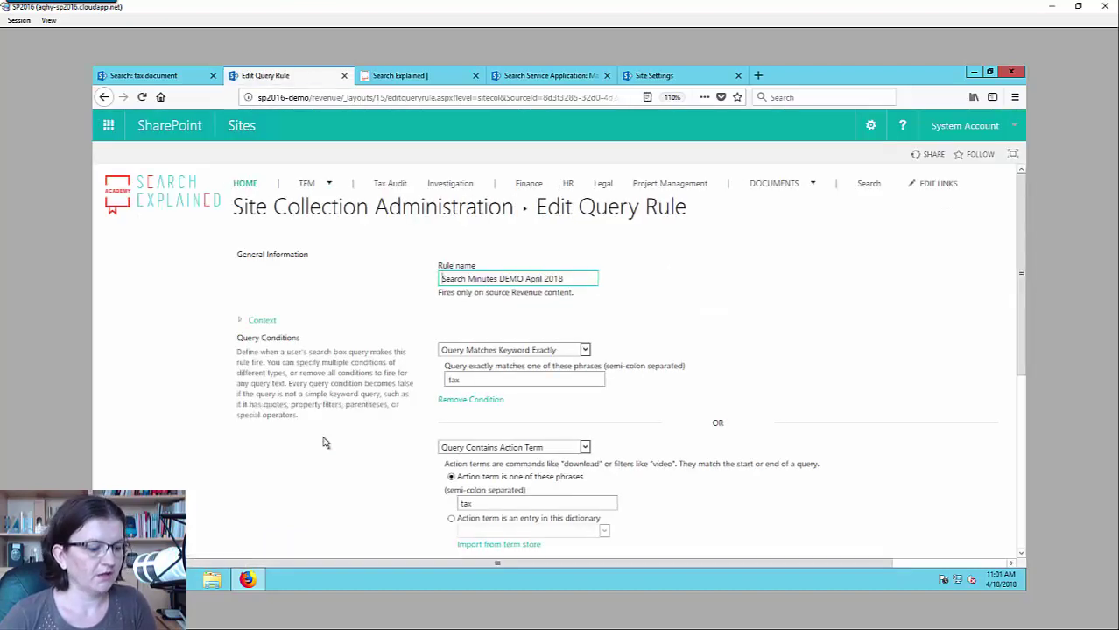
pyautogui.scroll(-5, 324, 442)
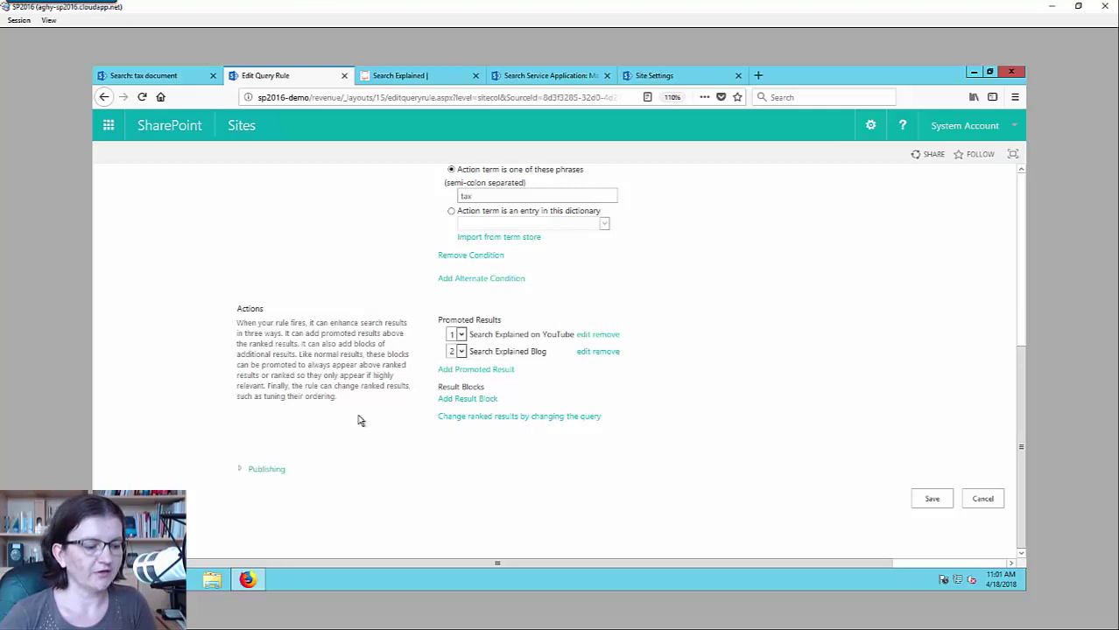
pyautogui.click(464, 405)
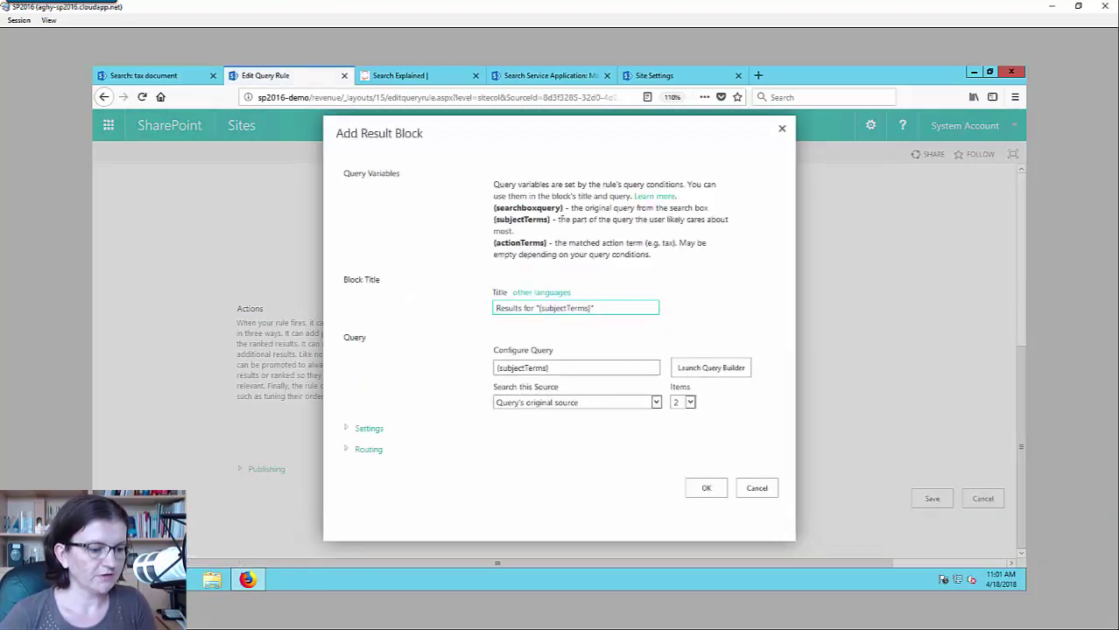
# - Replace the subject terms variable in the result block's title so it reads Results for "{searchboxquery}"
pyautogui.moveTo(563, 208); pyautogui.dragTo(494, 216)
pyautogui.hotkey('ctrl', 'c')
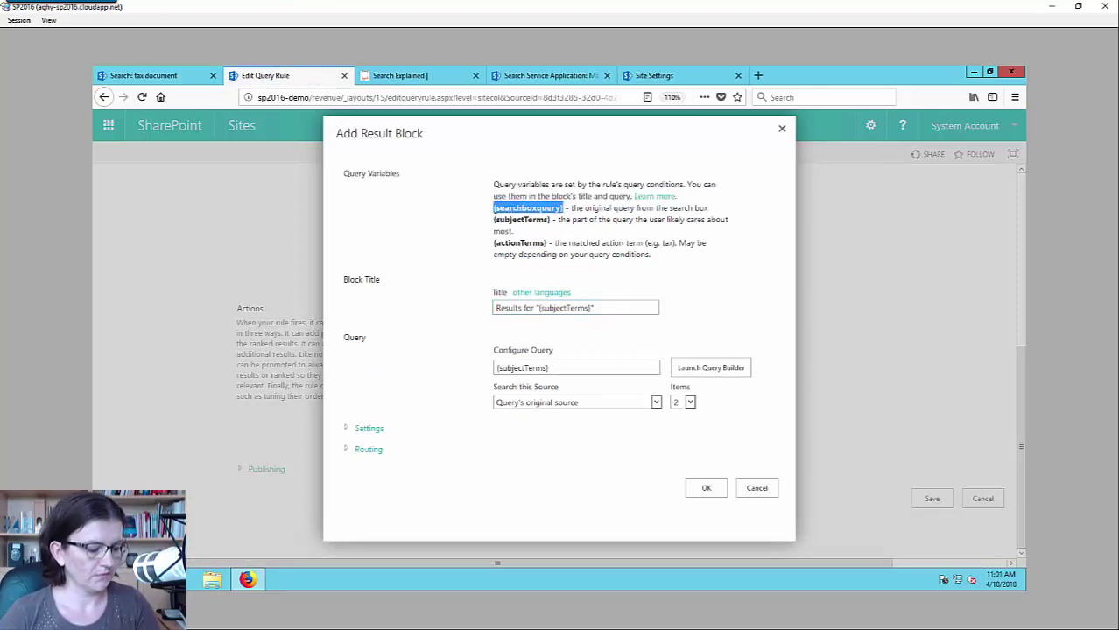
pyautogui.click(560, 308)
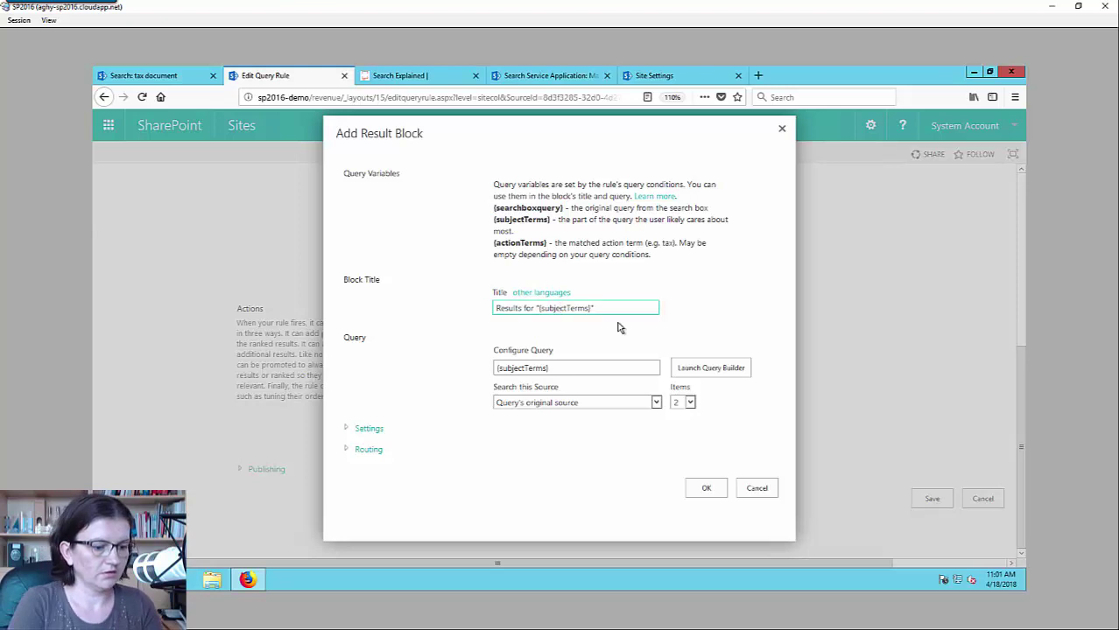
pyautogui.press('Left')
pyautogui.press('Left')
pyautogui.press('Left')
pyautogui.press('Left')
pyautogui.press('Left')
pyautogui.press('Left')
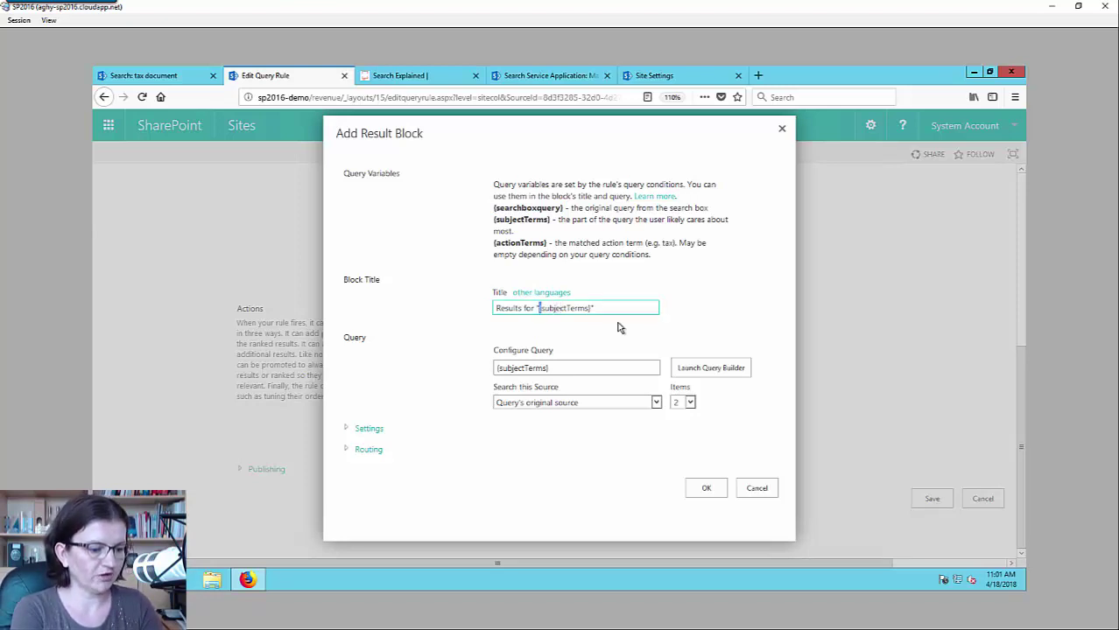
pyautogui.hotkey('shift', 'Right')
pyautogui.hotkey('shift', 'Right')
pyautogui.hotkey('shift', 'Right')
pyautogui.hotkey('shift', 'Right')
pyautogui.hotkey('shift', 'Right')
pyautogui.hotkey('shift', 'Right')
pyautogui.hotkey('shift', 'Right')
pyautogui.hotkey('shift', 'Right')
pyautogui.hotkey('shift', 'Right')
pyautogui.hotkey('shift', 'Right')
pyautogui.hotkey('shift', 'Right')
pyautogui.hotkey('shift', 'Right')
pyautogui.hotkey('shift', 'Right')
pyautogui.hotkey('shift', 'Right')
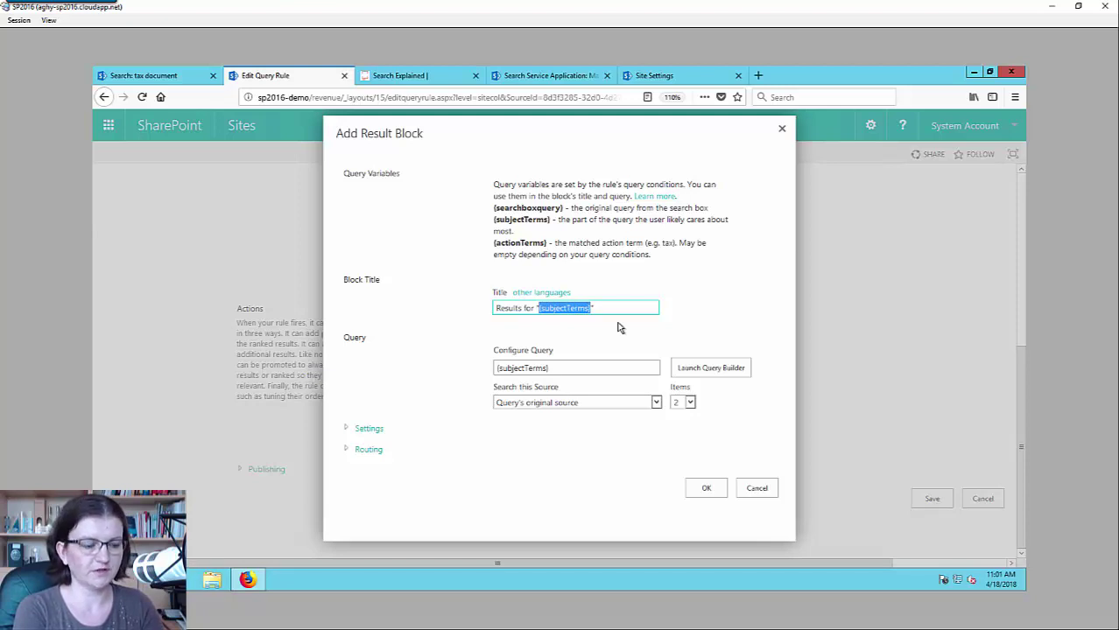
pyautogui.hotkey('ctrl', 'v')
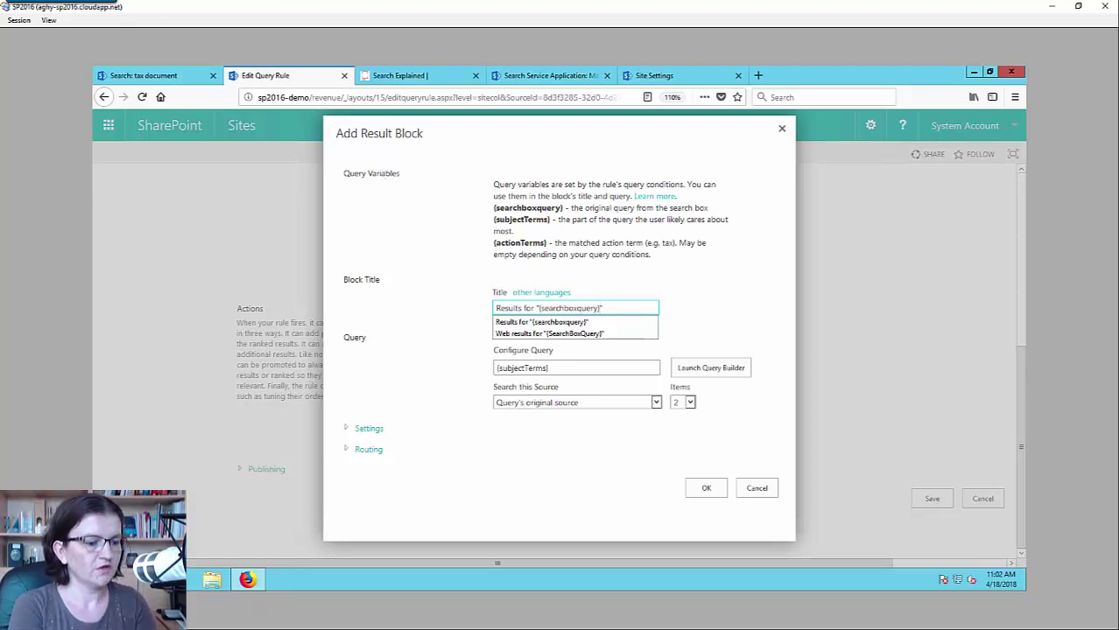
# - Configure the result block's query as {searchboxquery} fileextension:doc*
pyautogui.press('Tab')
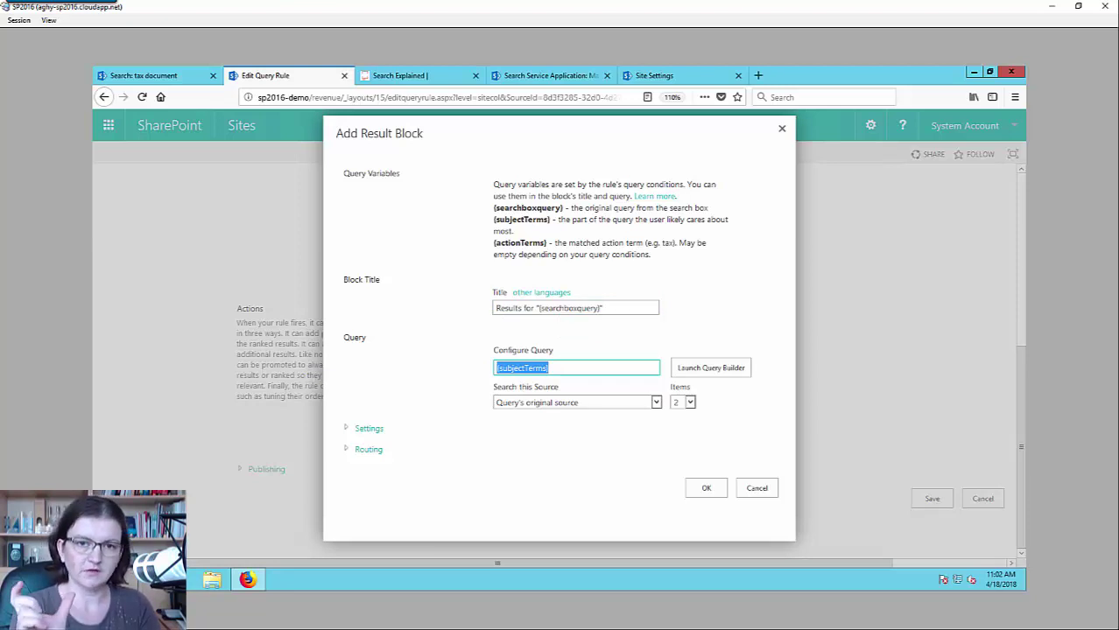
pyautogui.hotkey('ctrl', 'v')
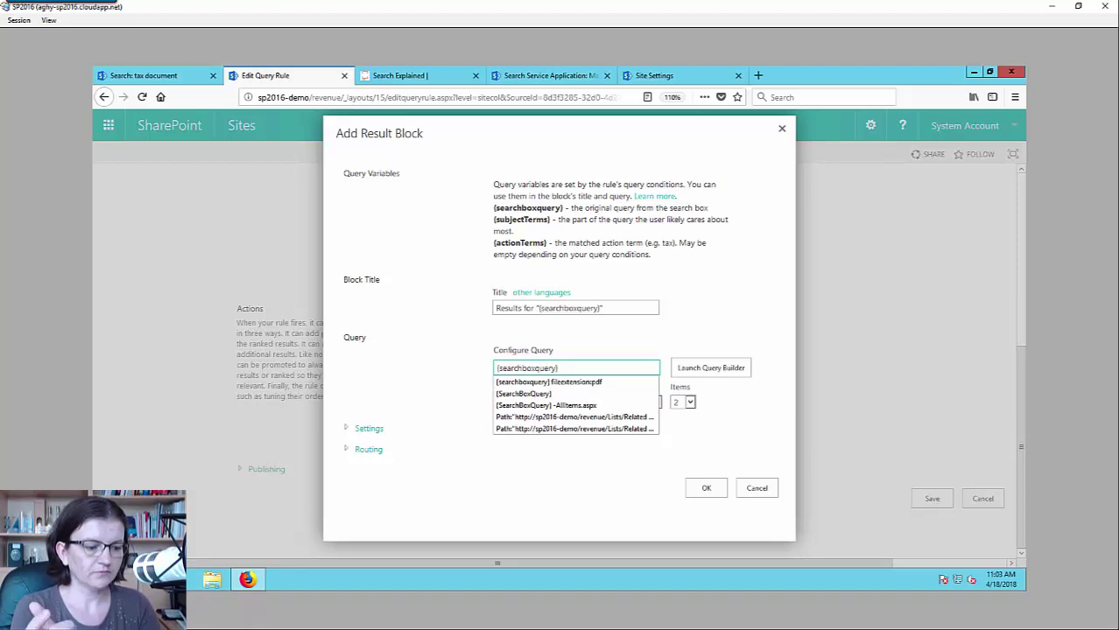
pyautogui.press('Down')
pyautogui.press('Tab')
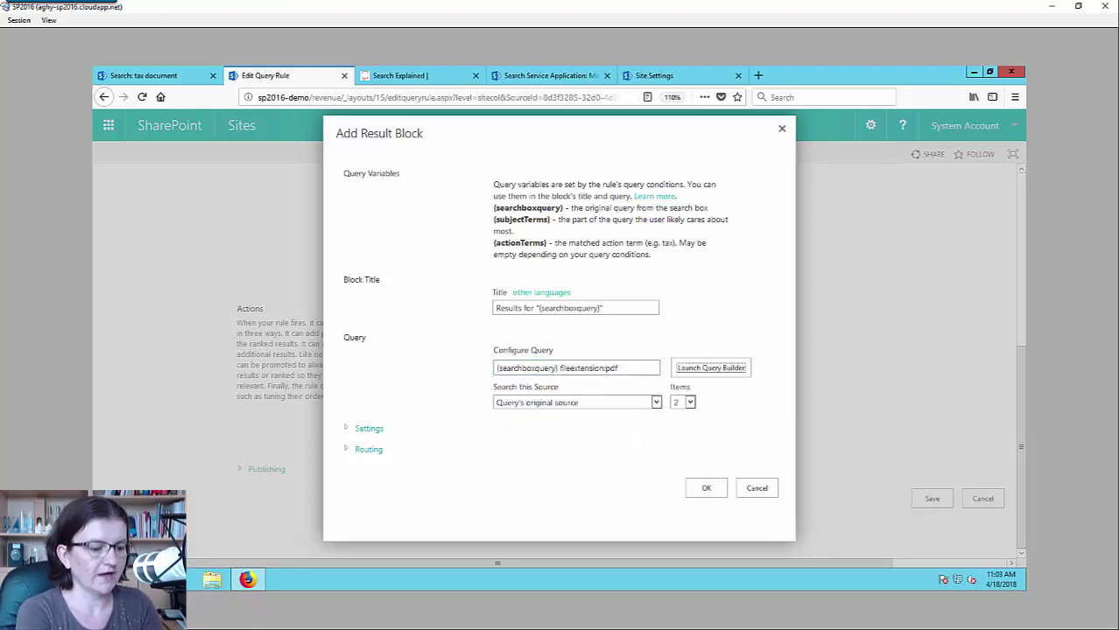
pyautogui.hotkey('shift', 'Tab')
pyautogui.press('End')
pyautogui.press('BackSpace')
pyautogui.press('BackSpace')
pyautogui.press('BackSpace')
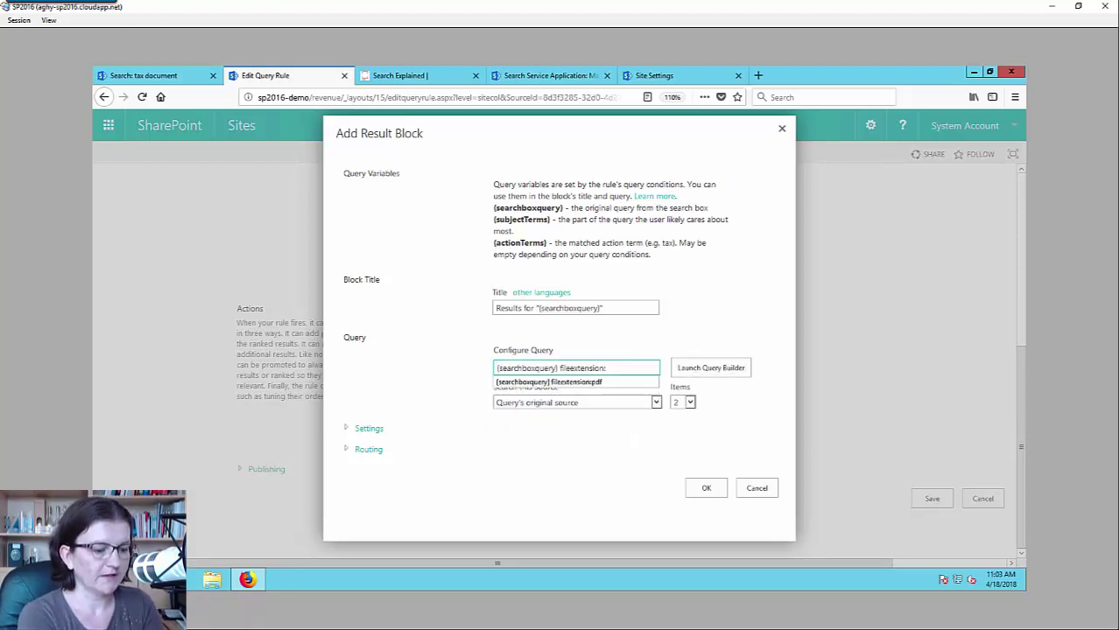
pyautogui.write('docx')
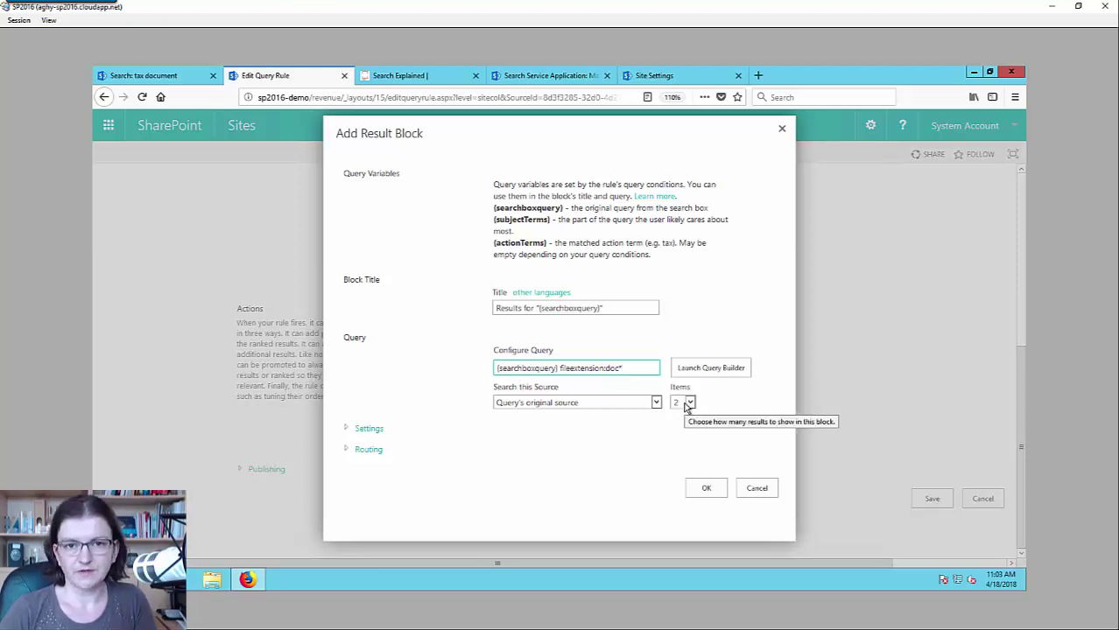
# - Set the result block to always show above core results, and save the block and the query rule
pyautogui.click(368, 429)
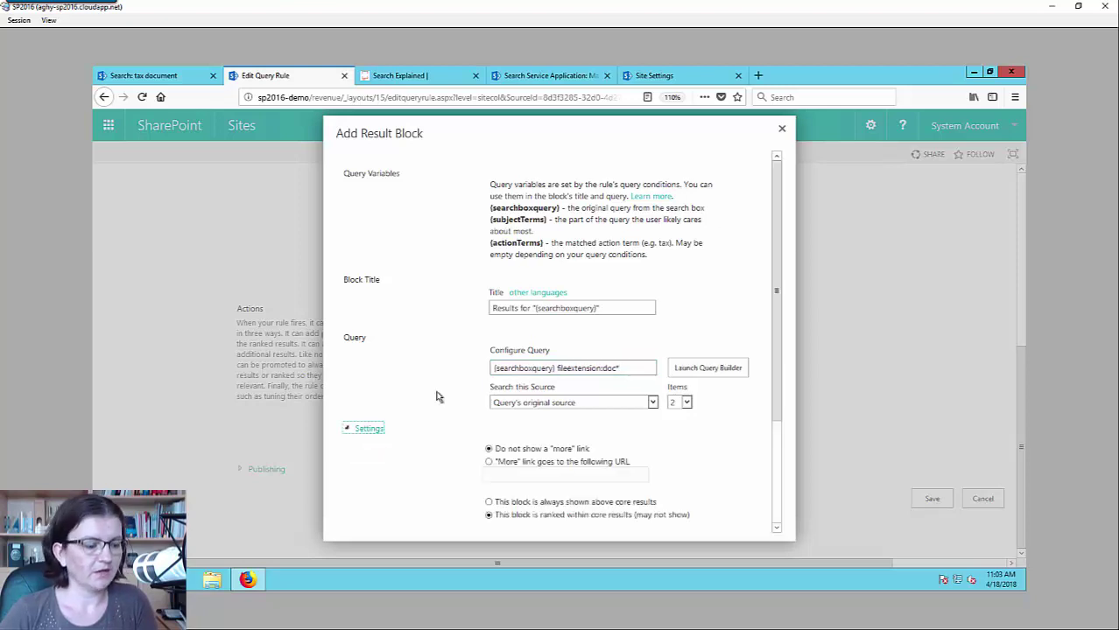
pyautogui.scroll(-3, 437, 396)
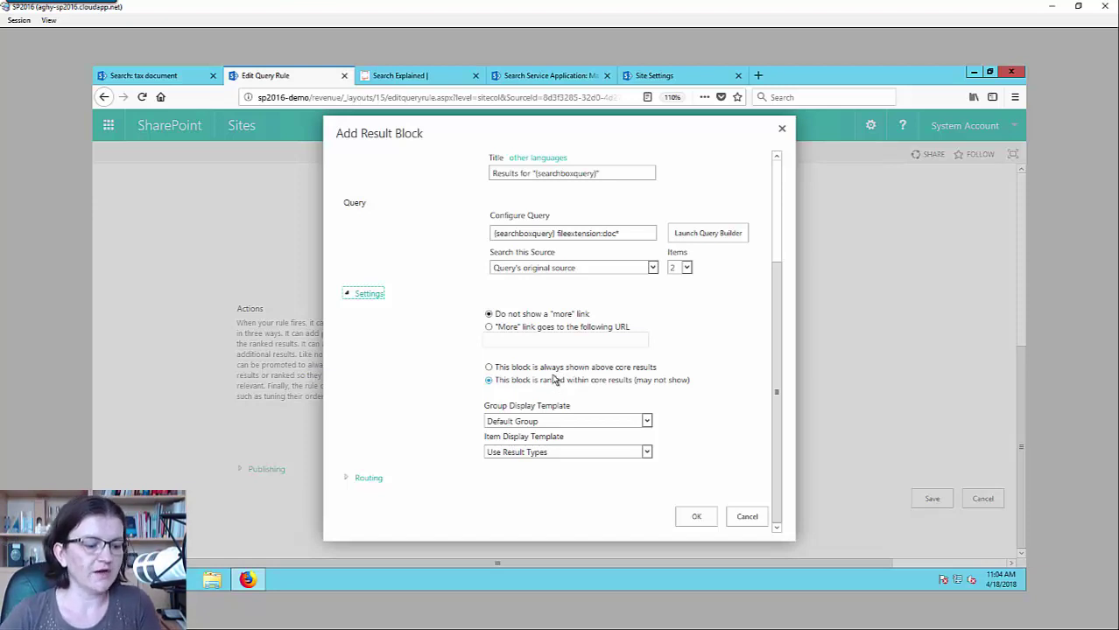
pyautogui.click(553, 368)
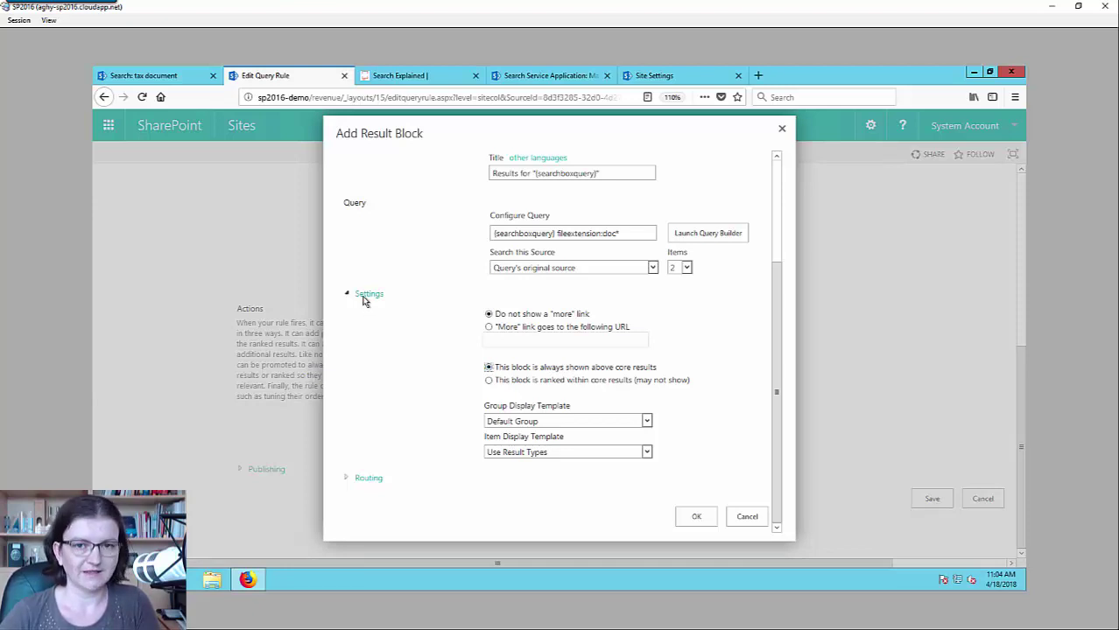
pyautogui.click(690, 517)
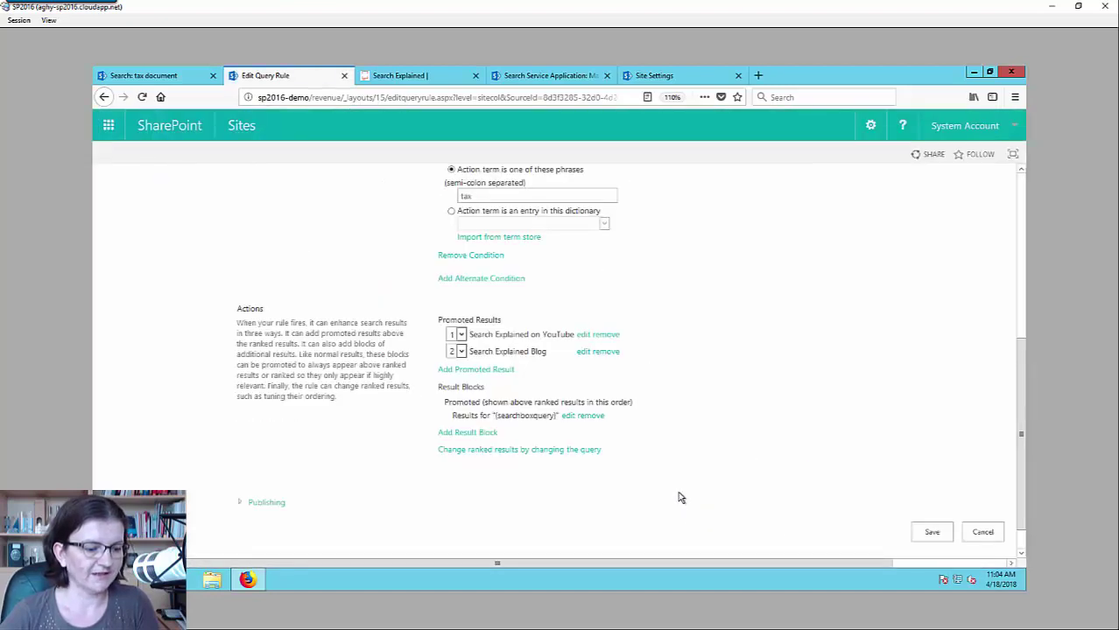
pyautogui.click(932, 534)
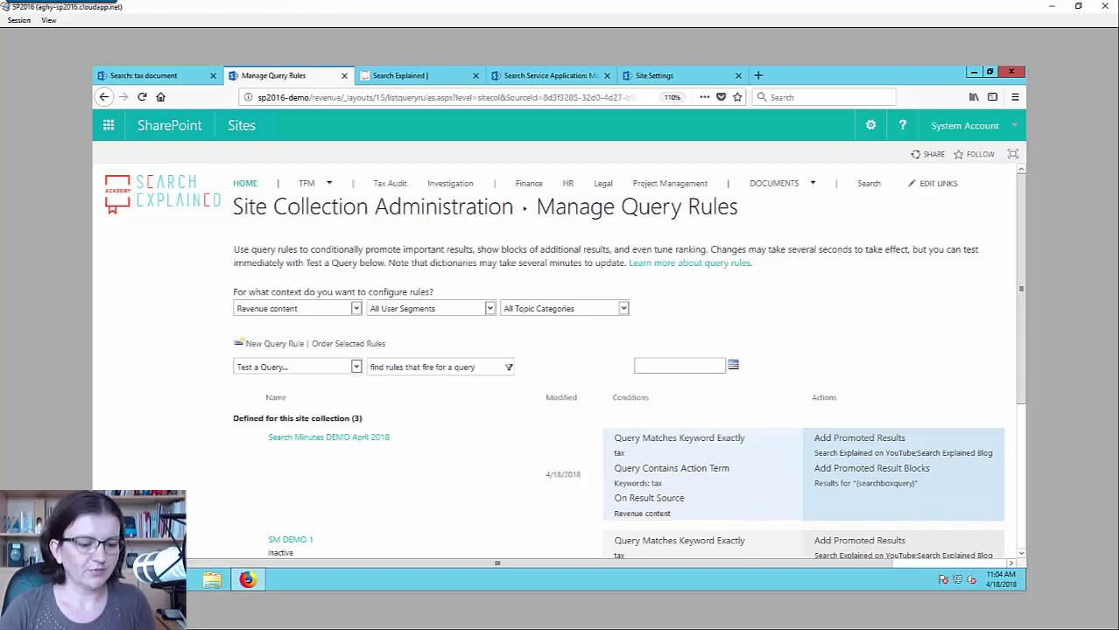
# - Refresh the tax document search results page and check the heading and items of the promoted result block
pyautogui.moveTo(813, 437); pyautogui.dragTo(812, 470)
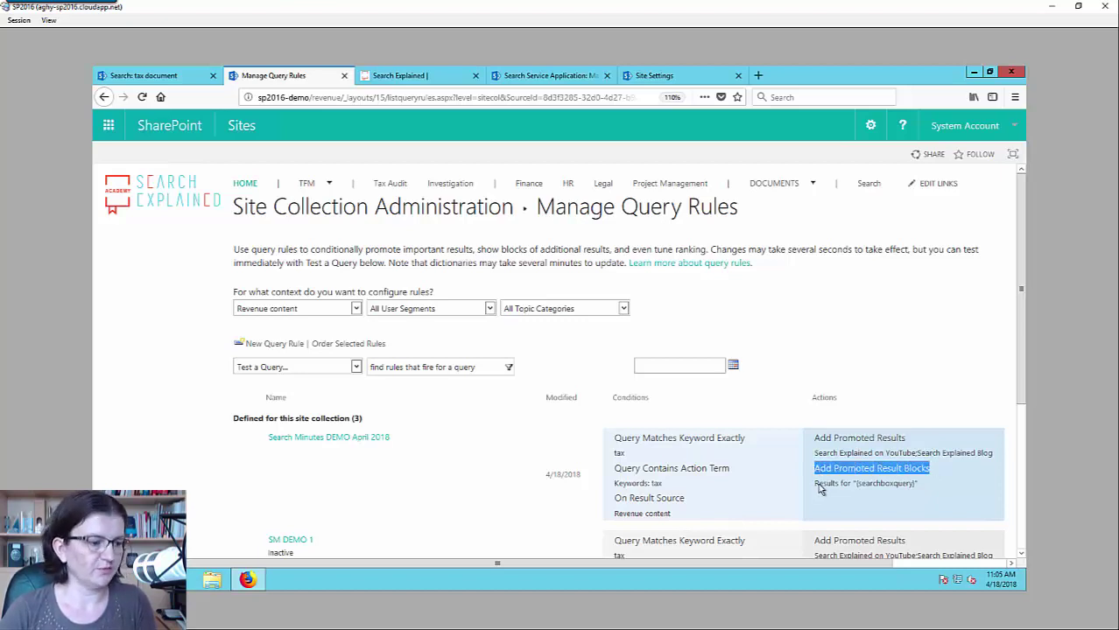
pyautogui.click(149, 76)
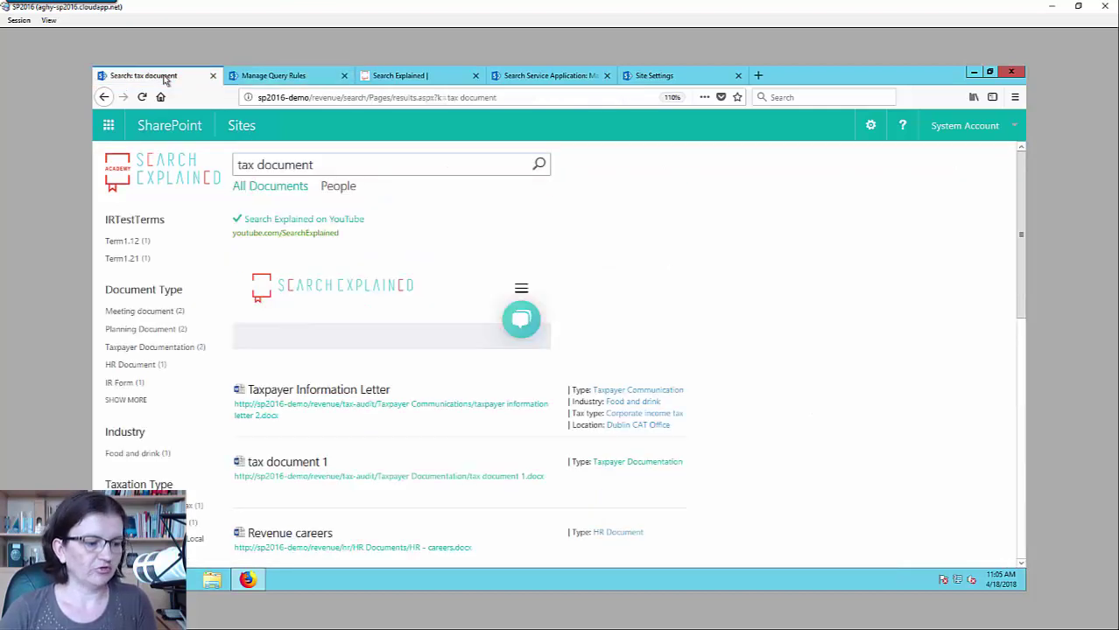
pyautogui.press('F5')
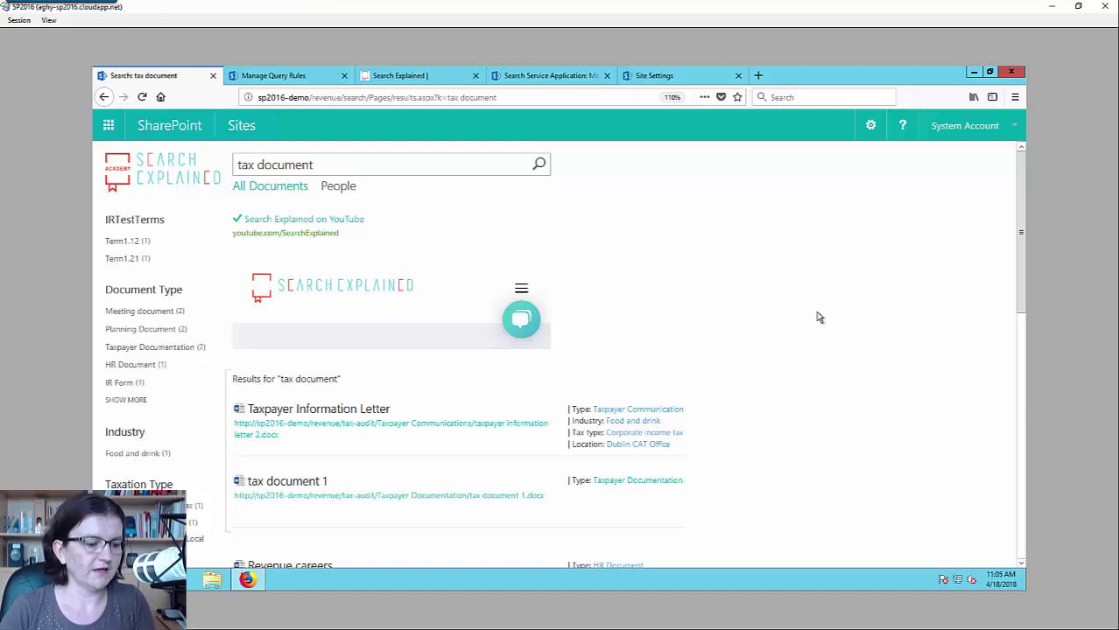
pyautogui.scroll(-3, 814, 317)
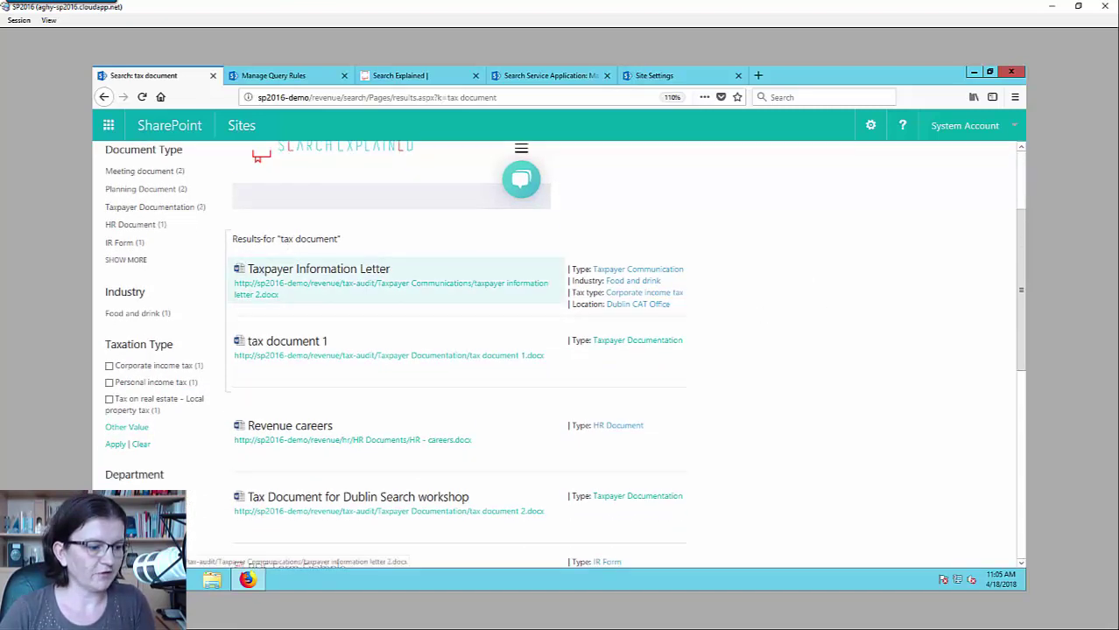
pyautogui.moveTo(232, 239); pyautogui.dragTo(353, 243)
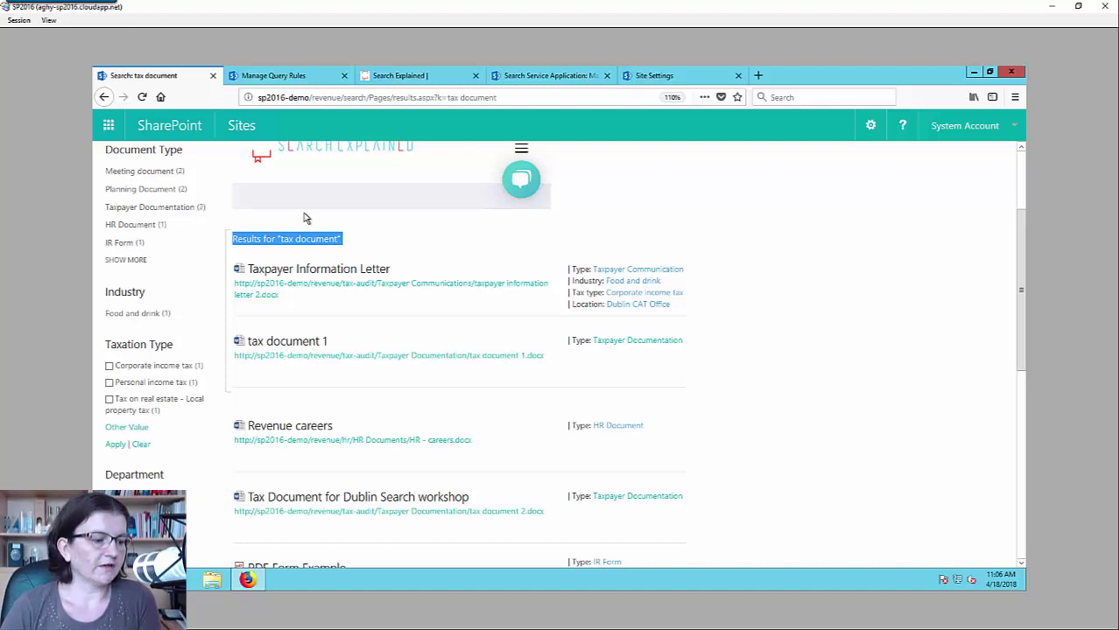
# - Open the promoted result block of the query rule Search Minutes DEMO April 2018 for editing
pyautogui.click(306, 79)
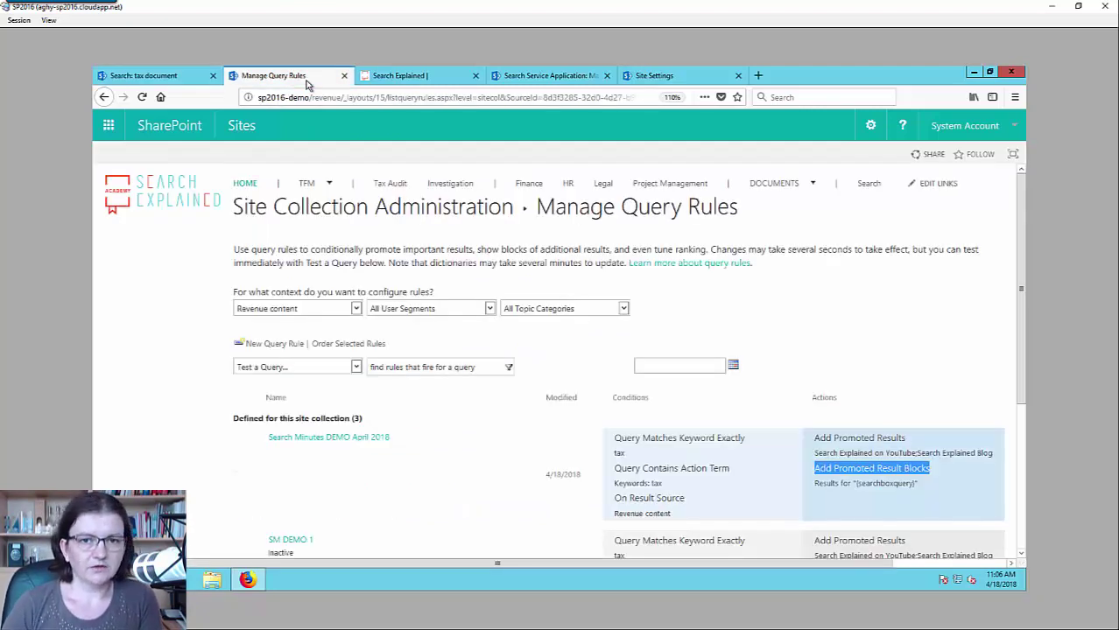
pyautogui.click(363, 442)
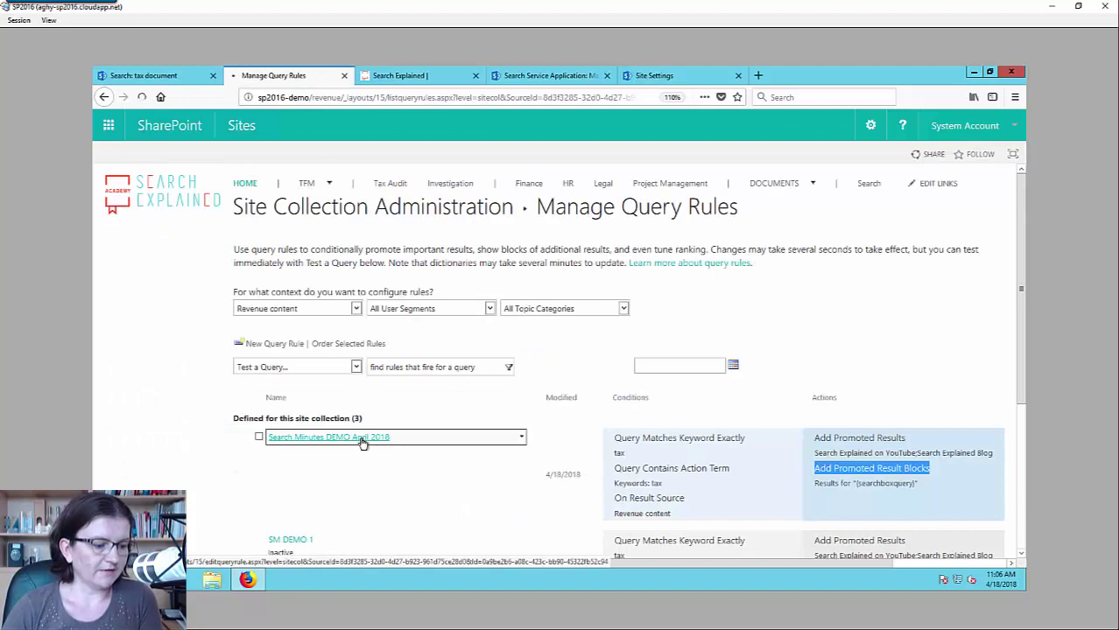
pyautogui.scroll(-3, 362, 443)
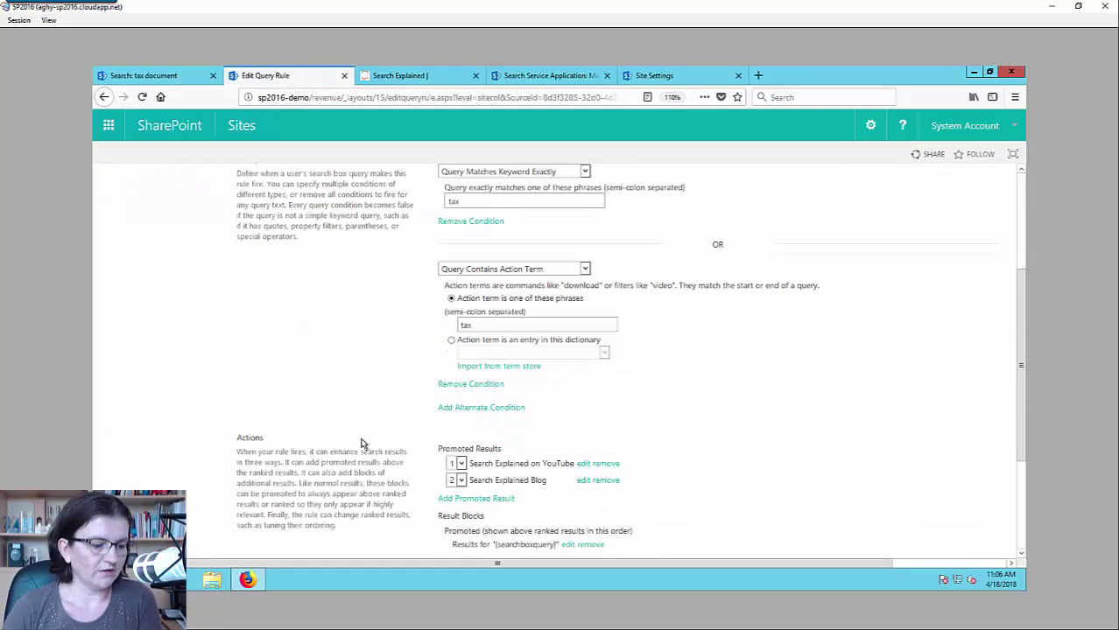
pyautogui.scroll(-2, 362, 443)
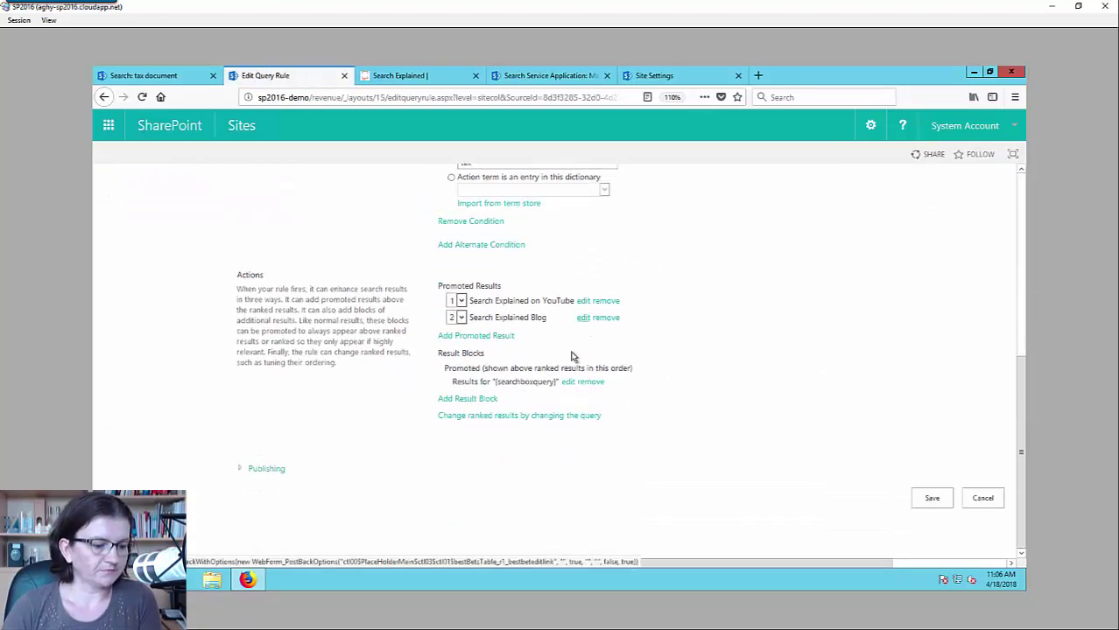
pyautogui.click(567, 384)
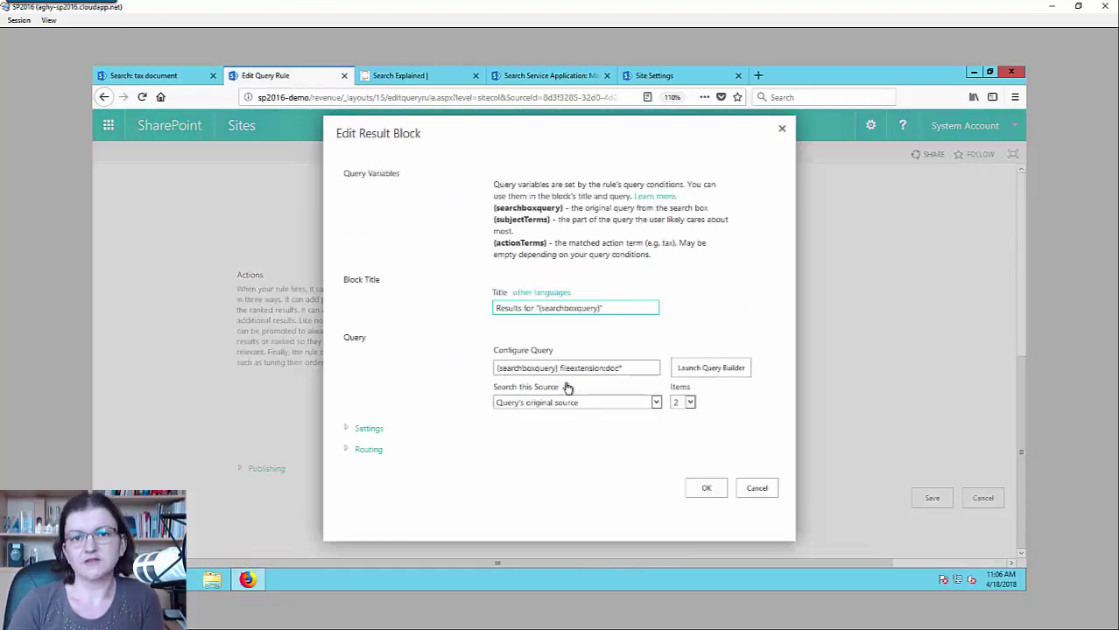
# - Change the result block's title to Most recent results for "{searchboxquery}"
pyautogui.hotkey('ctrl', 'Left')
pyautogui.hotkey('ctrl', 'Left')
pyautogui.hotkey('ctrl', 'Left')
pyautogui.write('Most recent')
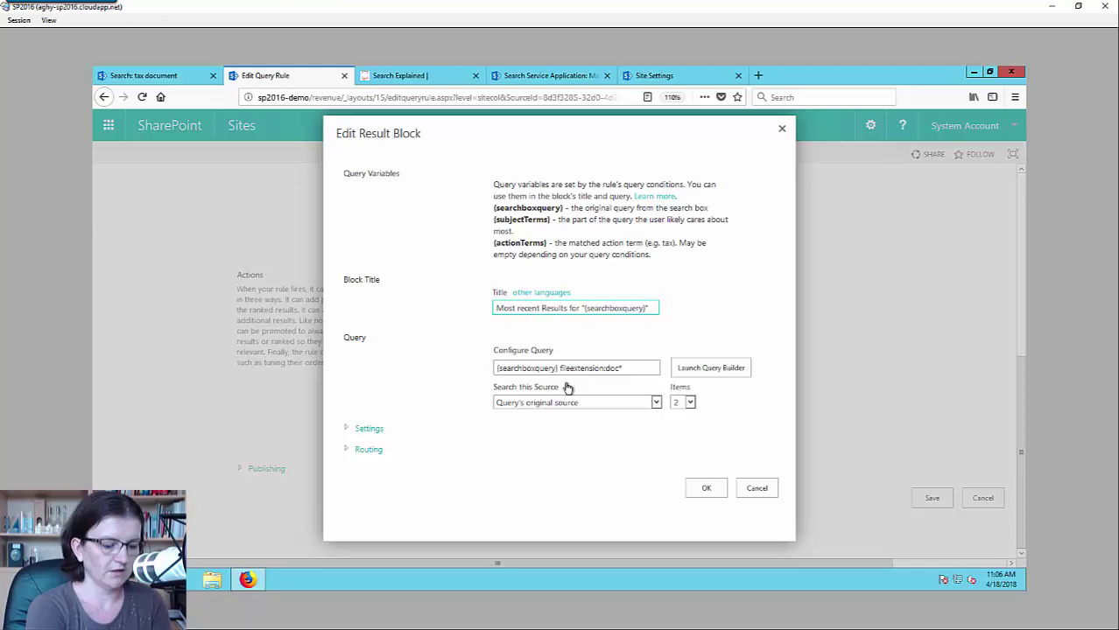
pyautogui.press('Delete')
pyautogui.write('r')
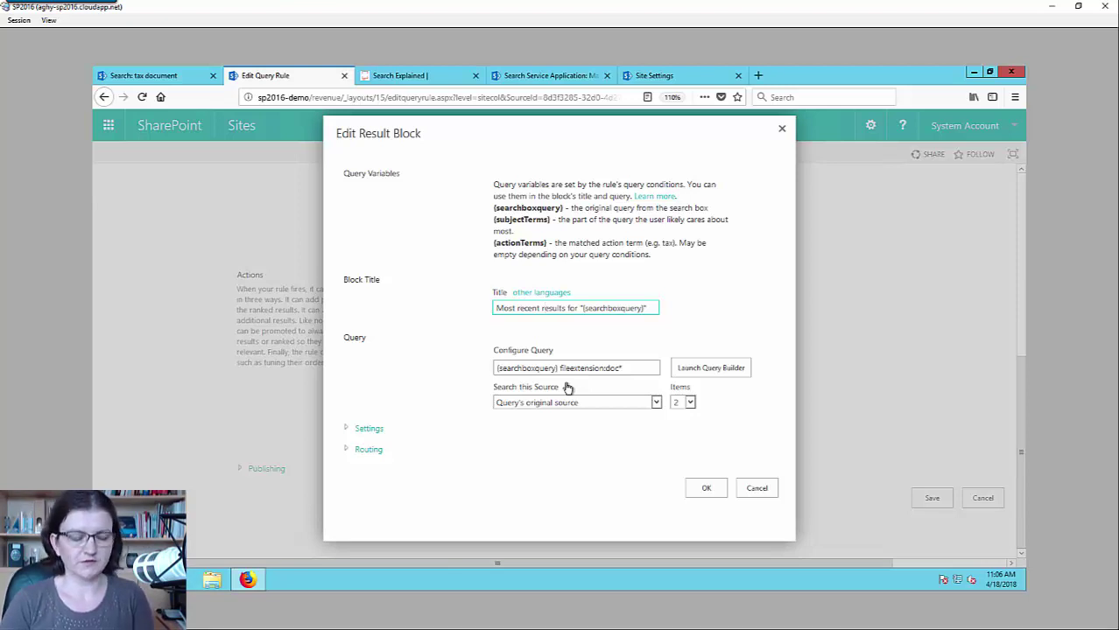
# - Sort the result block's query by LastModifiedTime in descending order, and save the block and the query rule
pyautogui.click(709, 369)
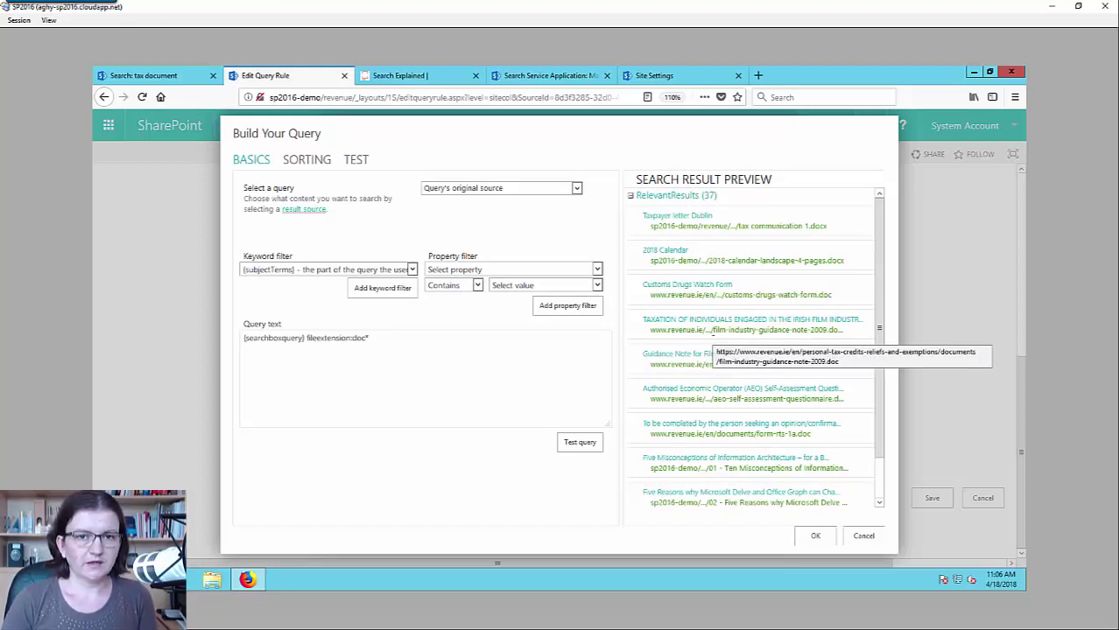
pyautogui.click(421, 343)
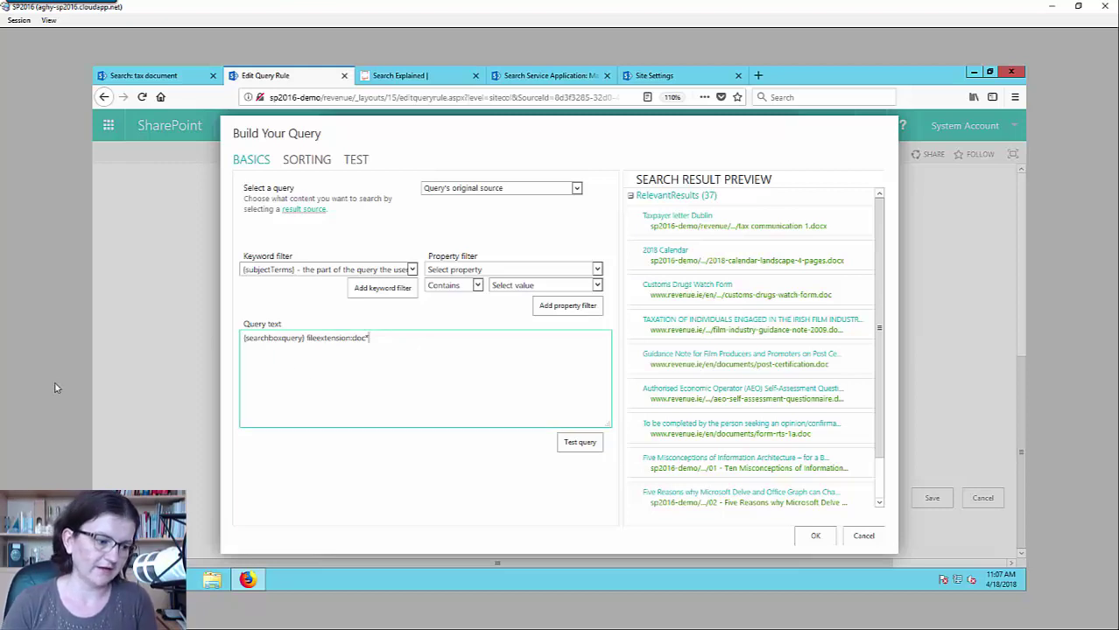
pyautogui.click(307, 165)
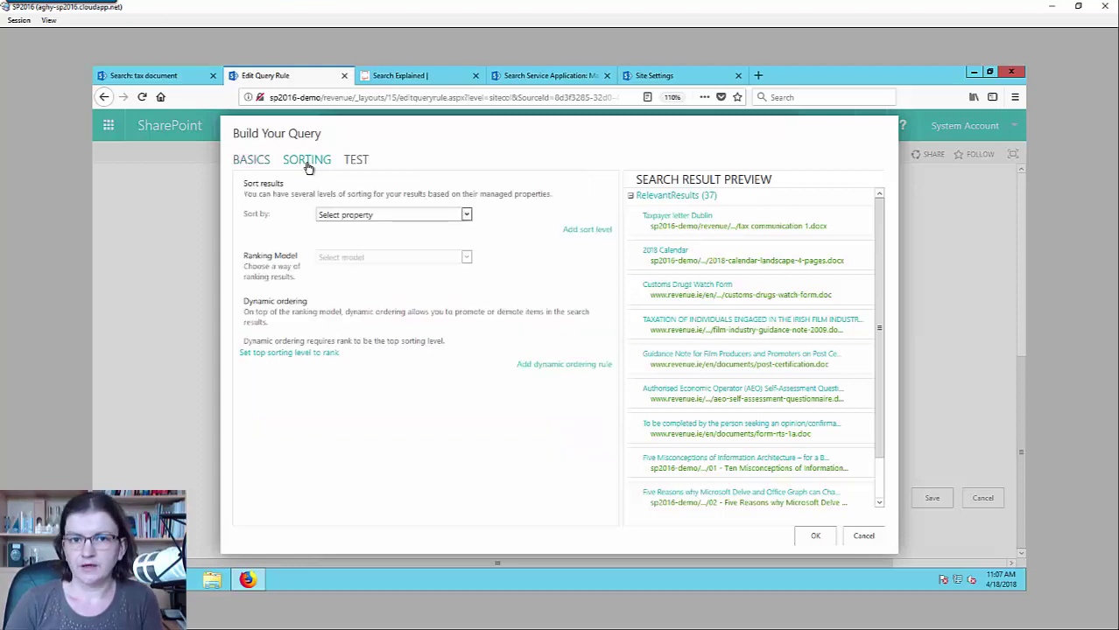
pyautogui.click(376, 216)
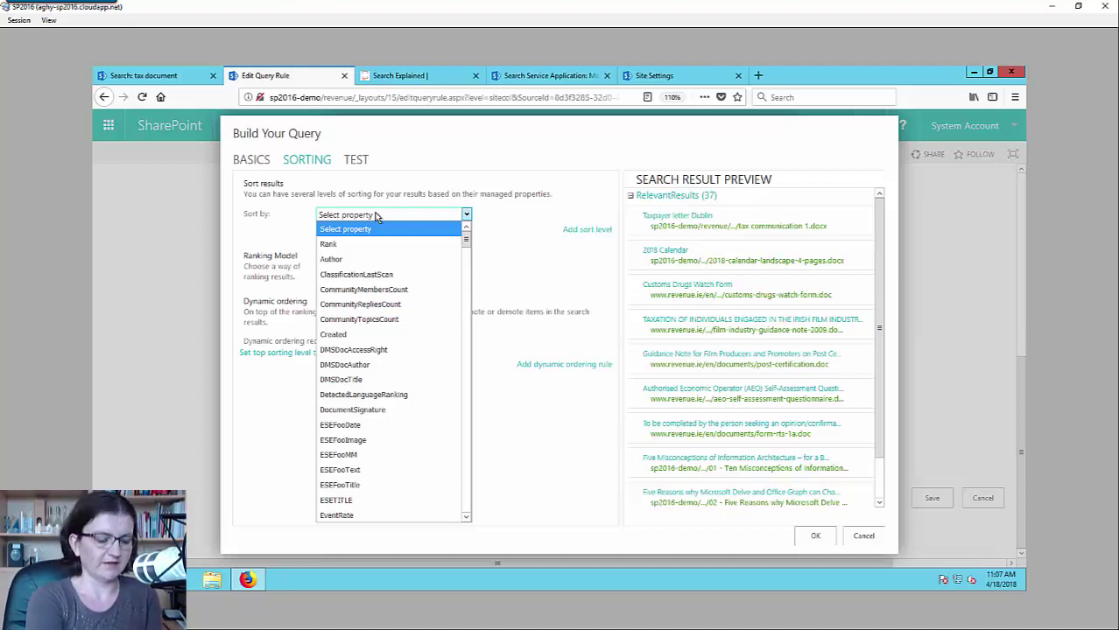
pyautogui.press('l')
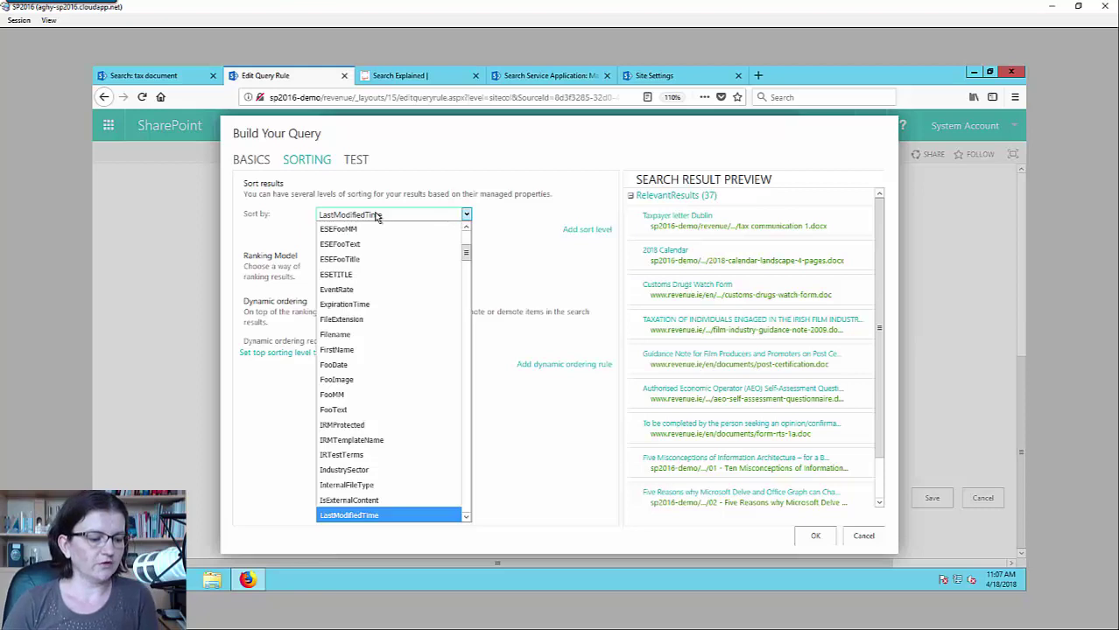
pyautogui.click(392, 517)
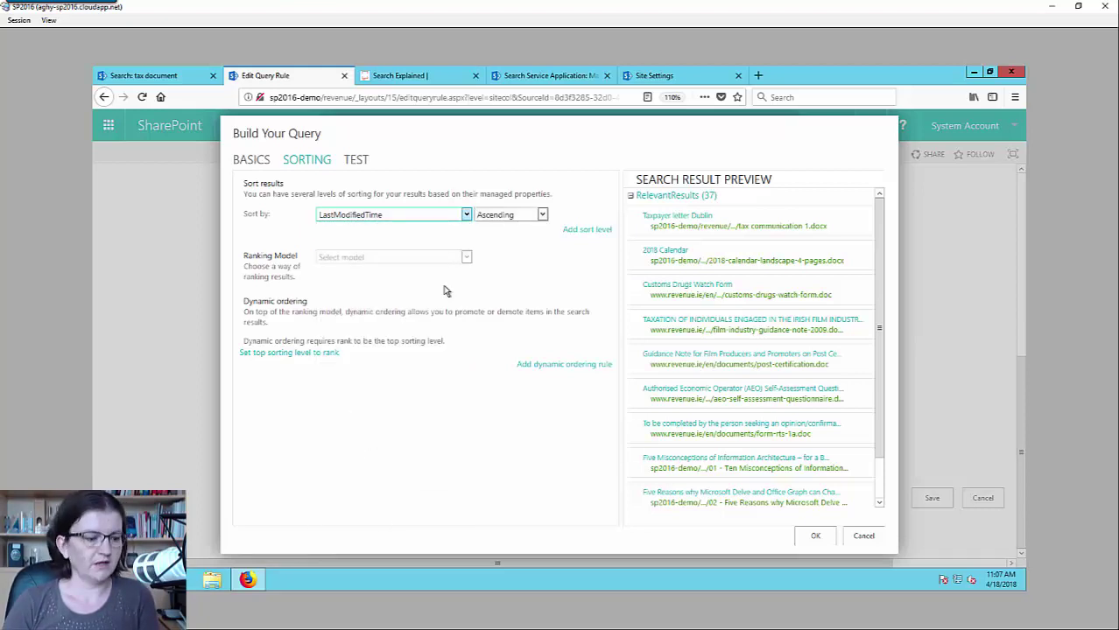
pyautogui.click(495, 218)
pyautogui.click(496, 244)
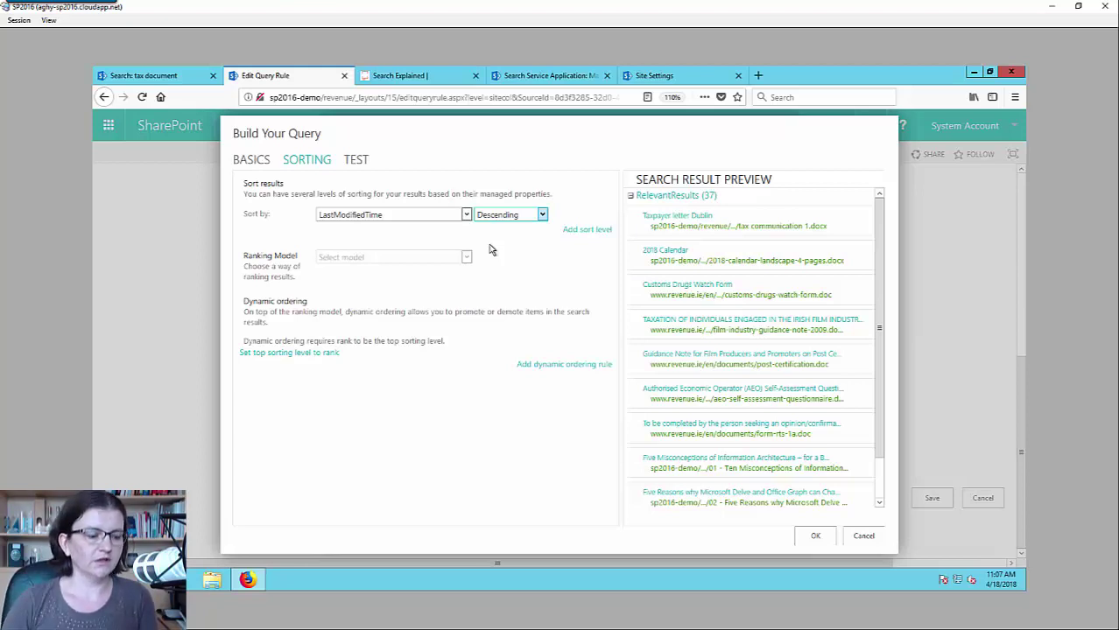
pyautogui.click(815, 537)
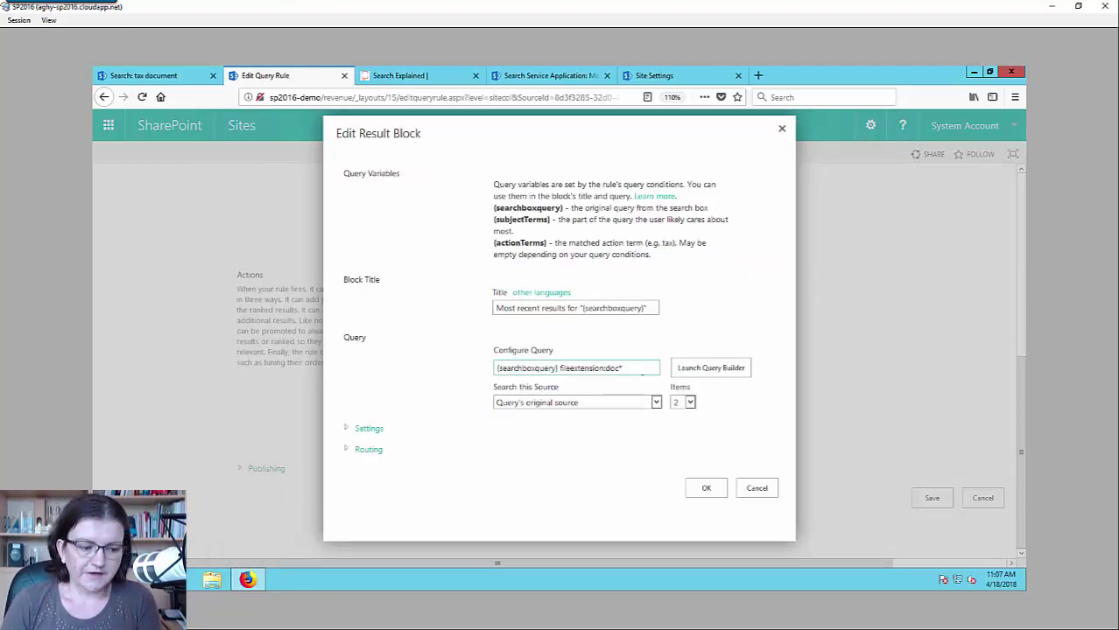
pyautogui.click(707, 488)
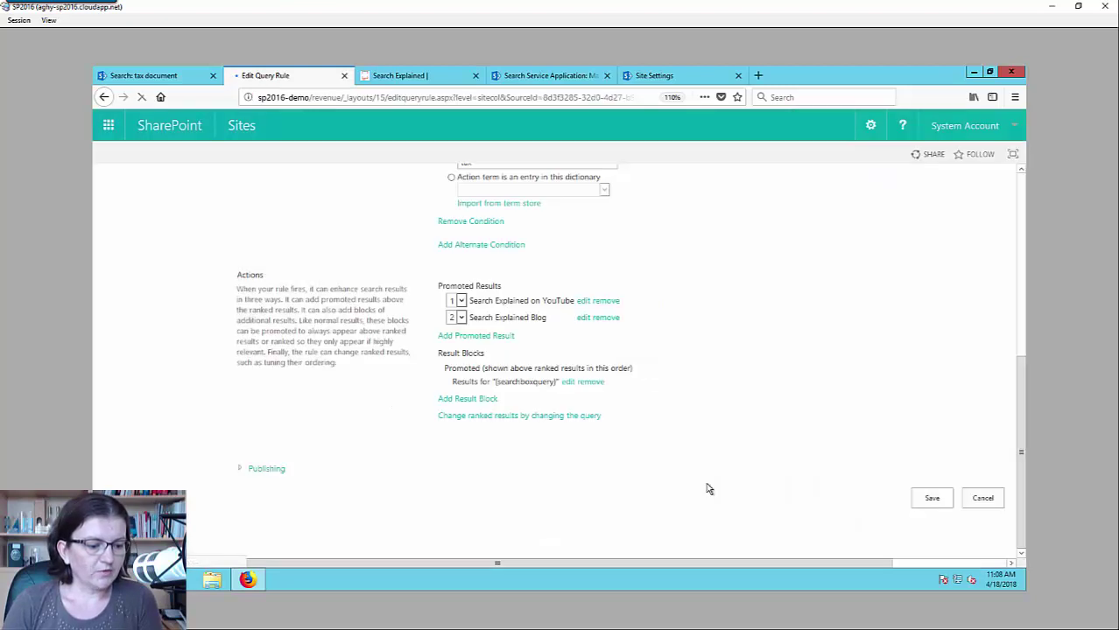
pyautogui.click(931, 499)
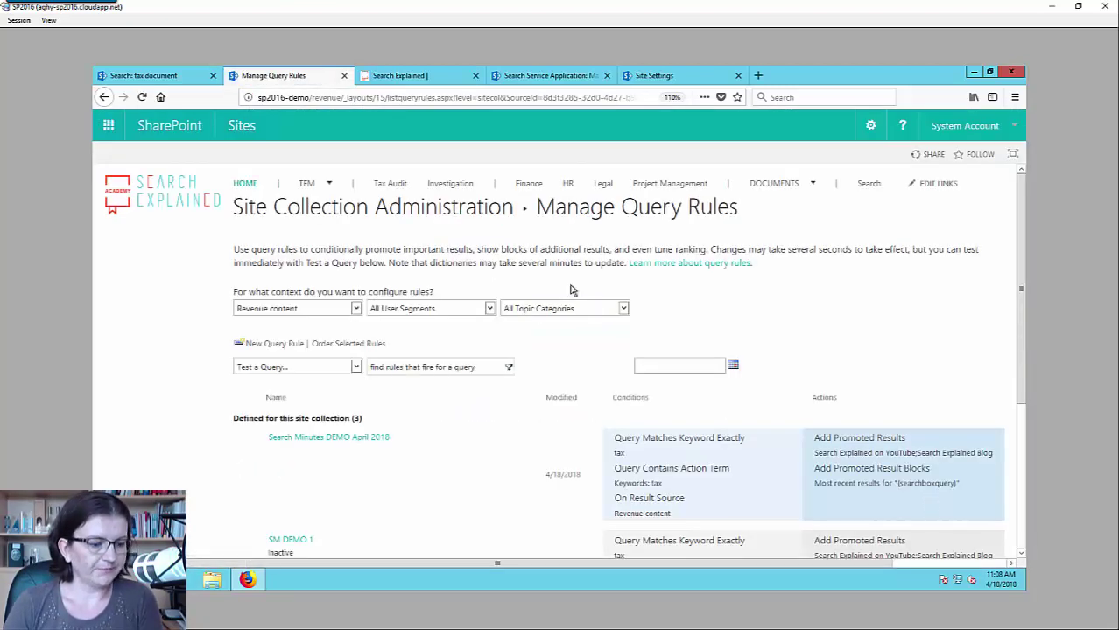
# - Refresh the tax document search results and compare the most recent results block with the core results below it
pyautogui.click(166, 77)
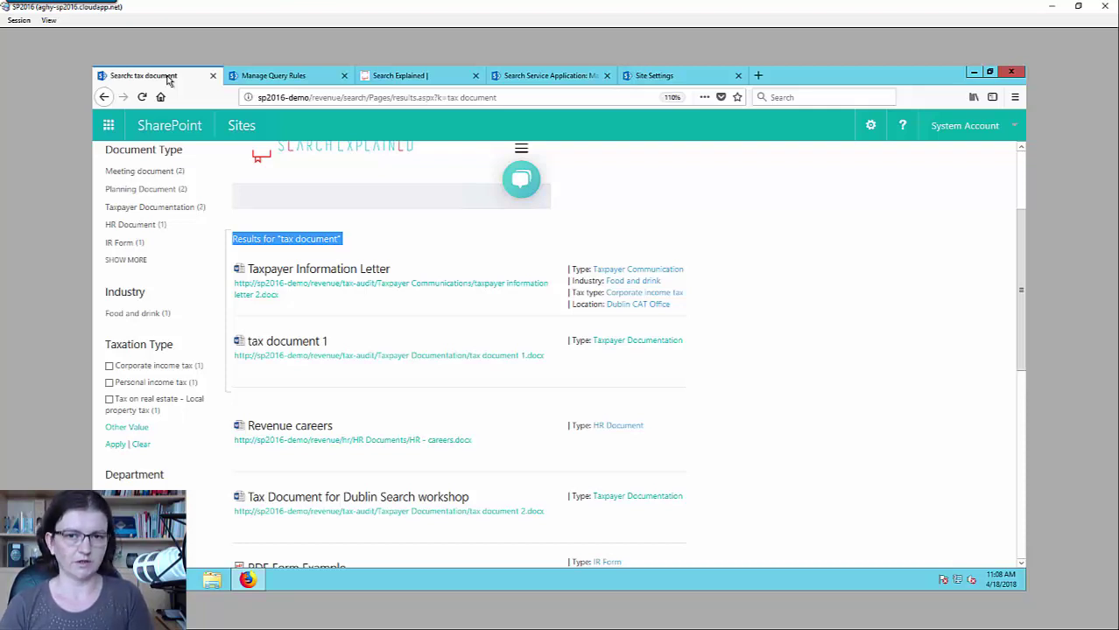
pyautogui.press('F5')
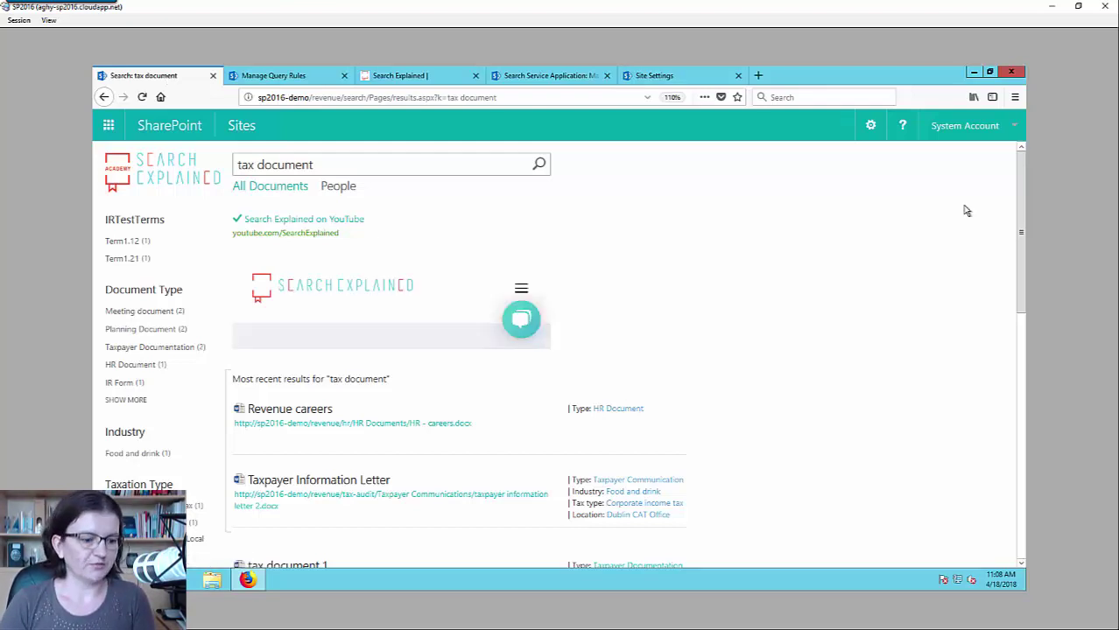
pyautogui.scroll(-1, 972, 304)
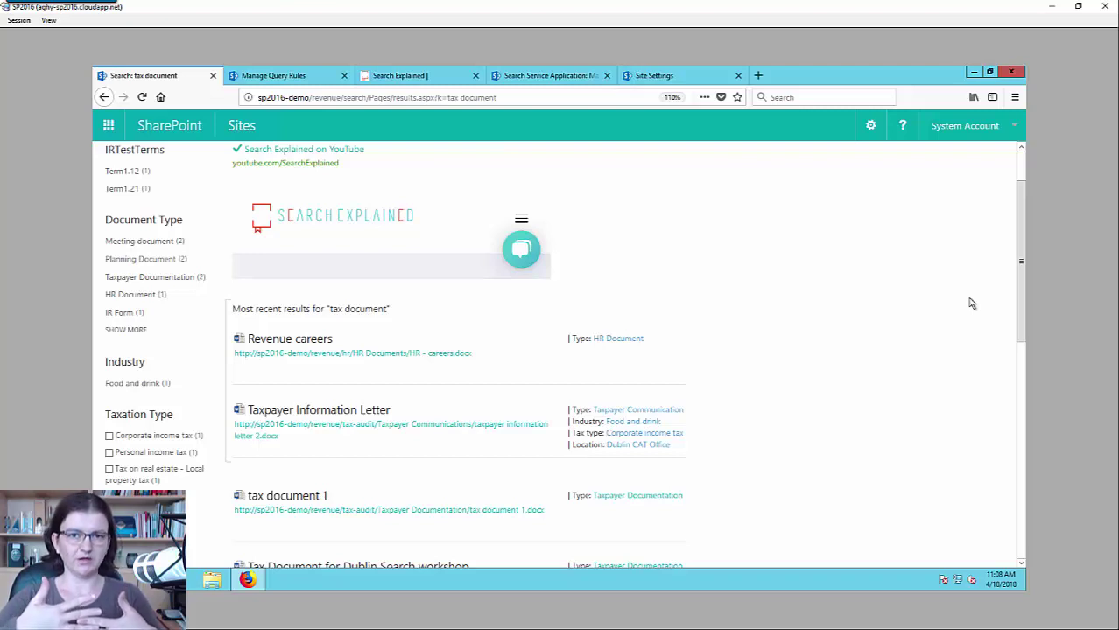
pyautogui.scroll(-5, 972, 303)
pyautogui.moveTo(363, 290)
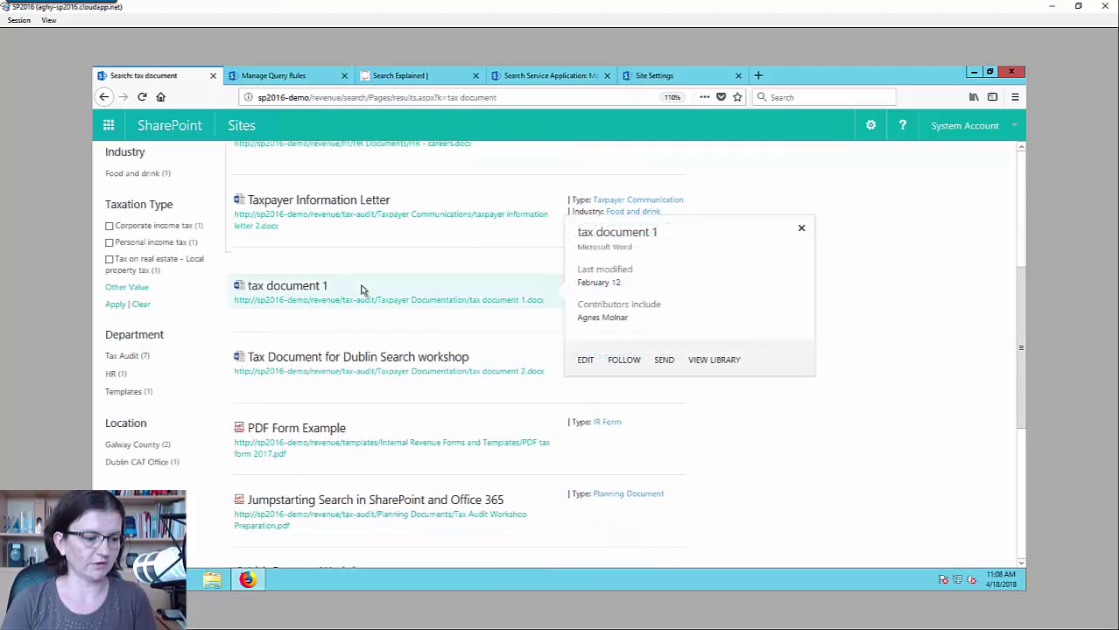
pyautogui.scroll(-5, 882, 320)
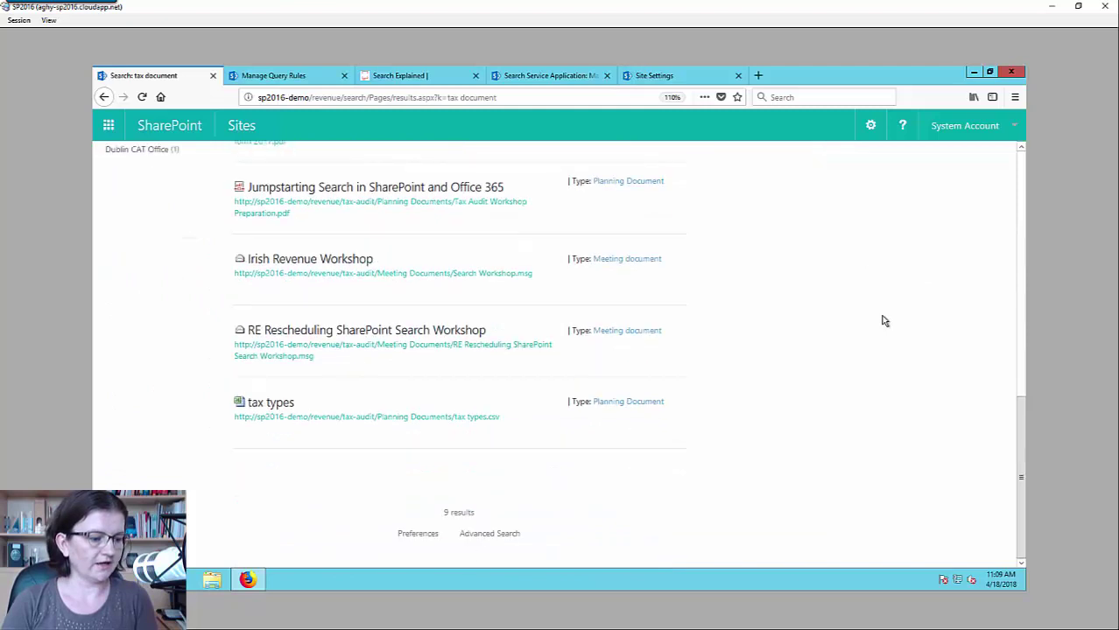
pyautogui.scroll(10, 882, 320)
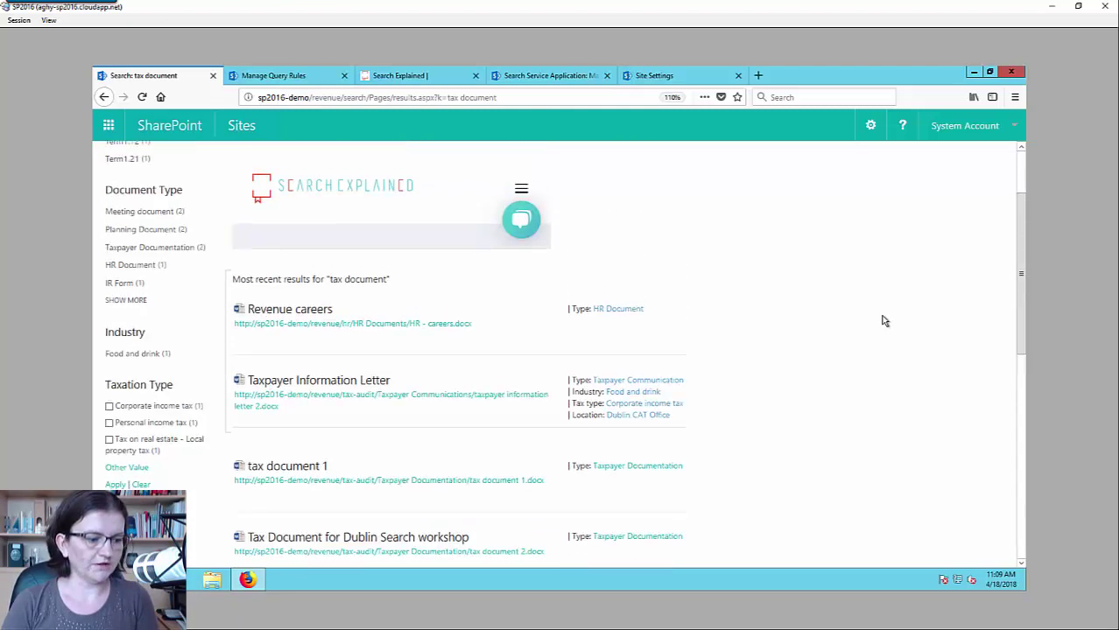
pyautogui.scroll(1, 882, 320)
pyautogui.moveTo(419, 481)
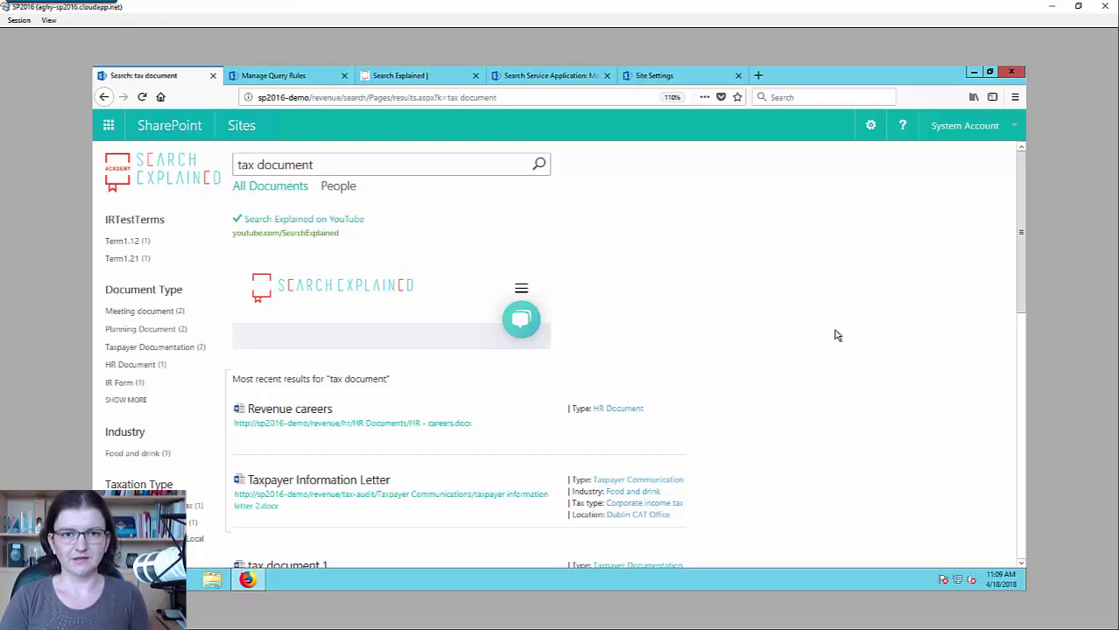
# - Reopen the query rule Search Minutes DEMO April 2018 and remove both of its tax query conditions
pyautogui.click(276, 76)
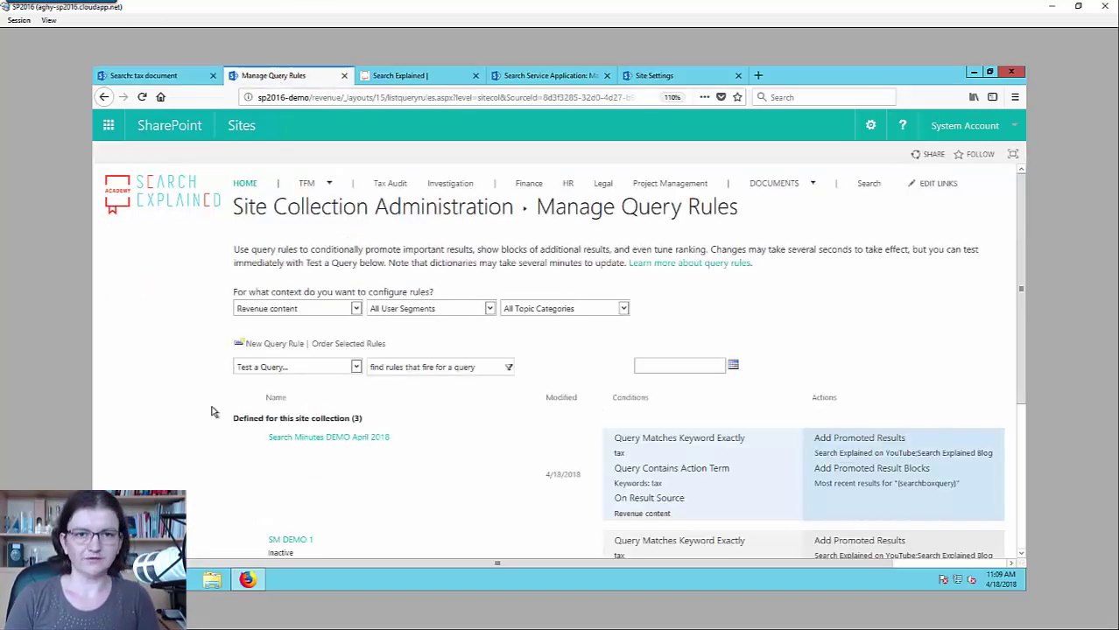
pyautogui.click(317, 437)
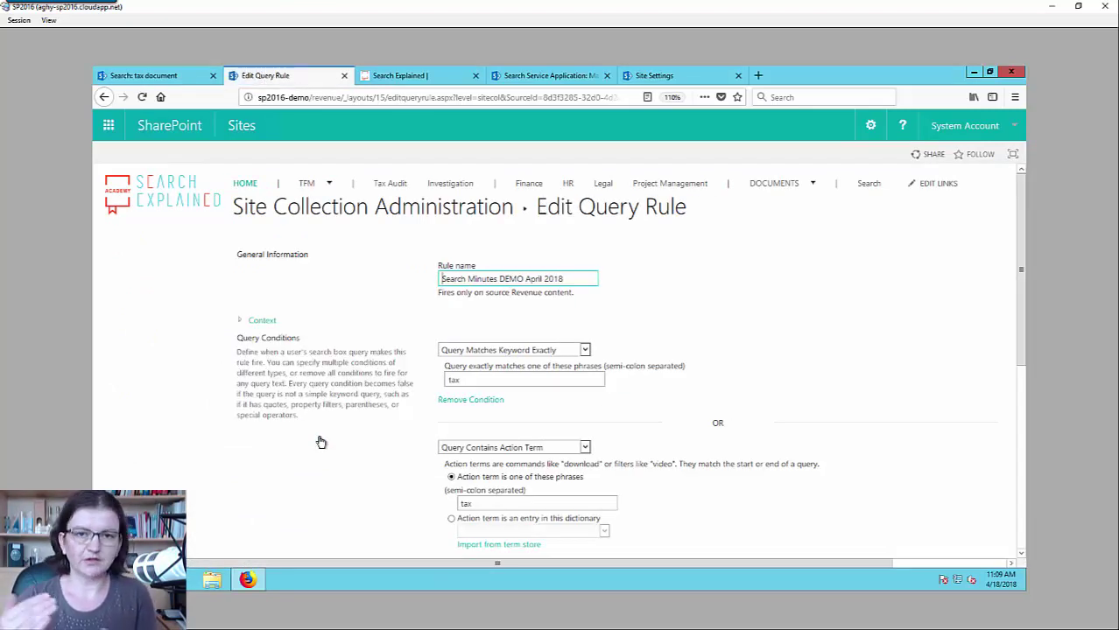
pyautogui.scroll(-3, 315, 447)
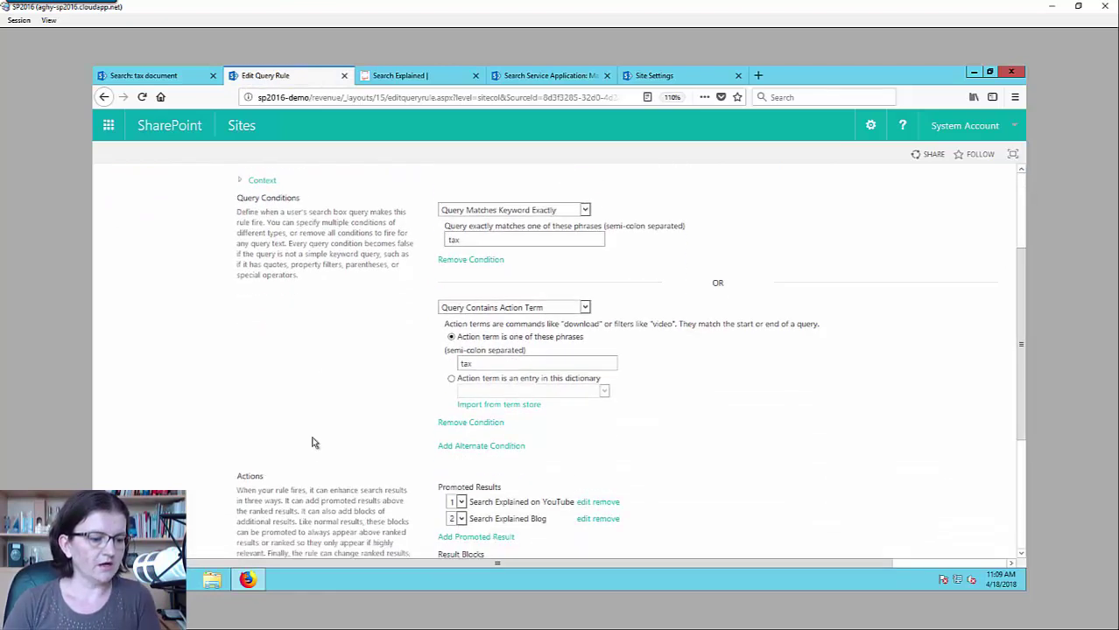
pyautogui.click(472, 423)
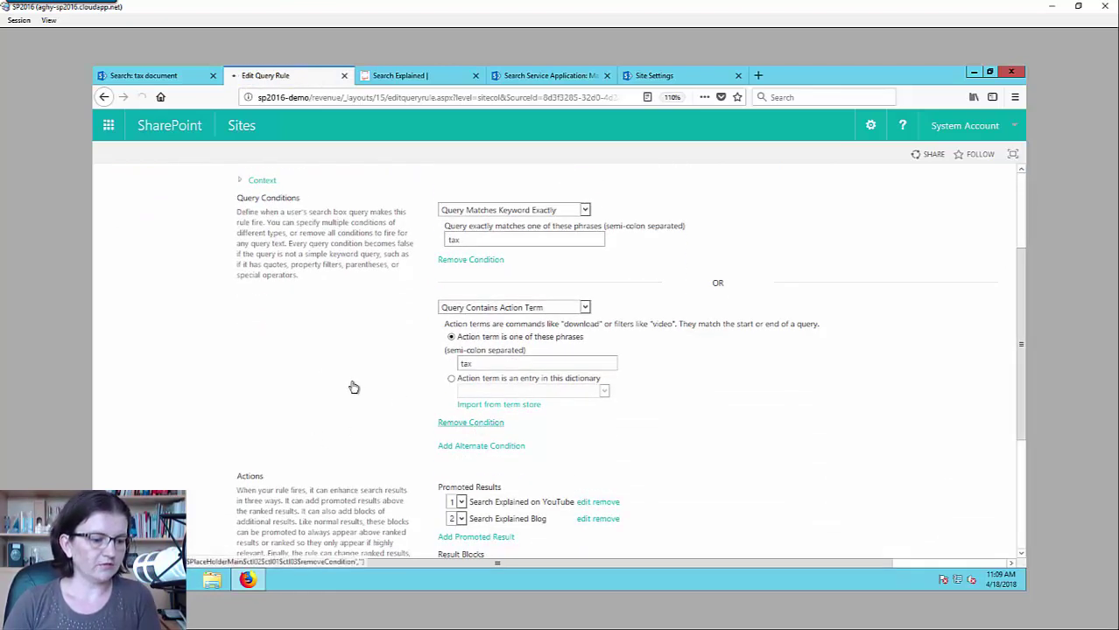
pyautogui.click(478, 261)
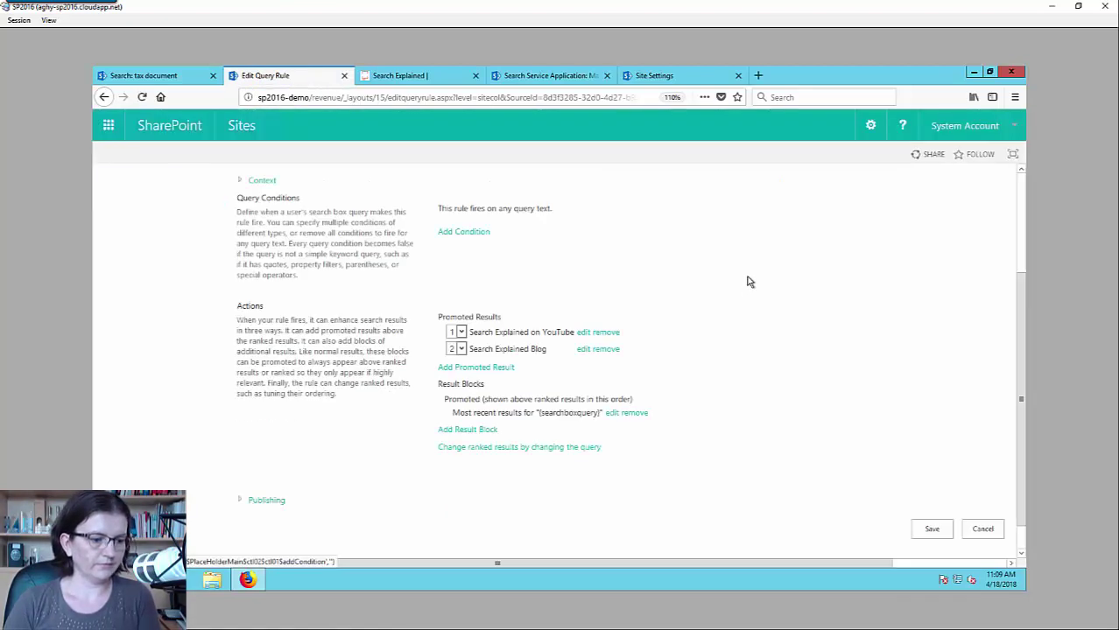
pyautogui.scroll(1, 749, 282)
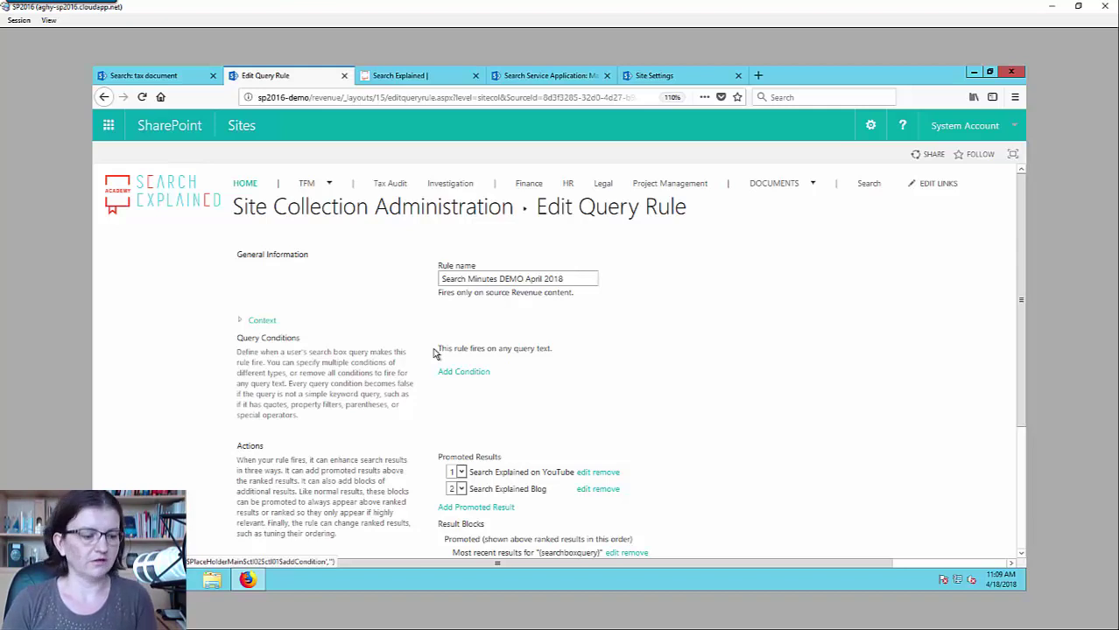
# - Remove the Search Explained on YouTube promoted result from the query rule and save the rule without any query conditions
pyautogui.moveTo(436, 349); pyautogui.dragTo(585, 352)
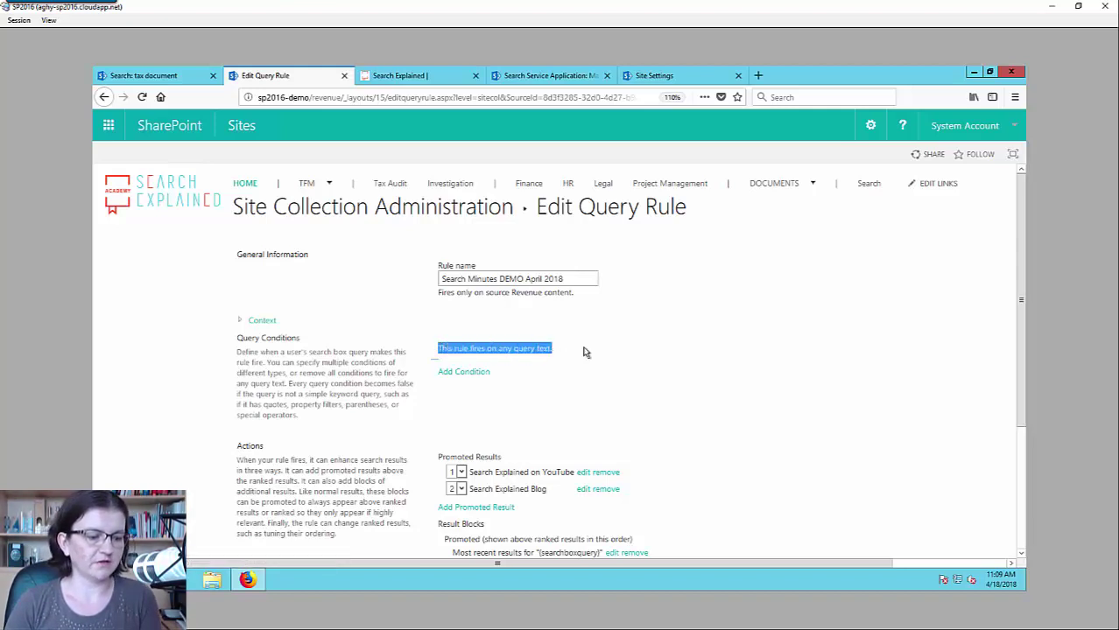
pyautogui.click(585, 351)
pyautogui.scroll(-3, 831, 359)
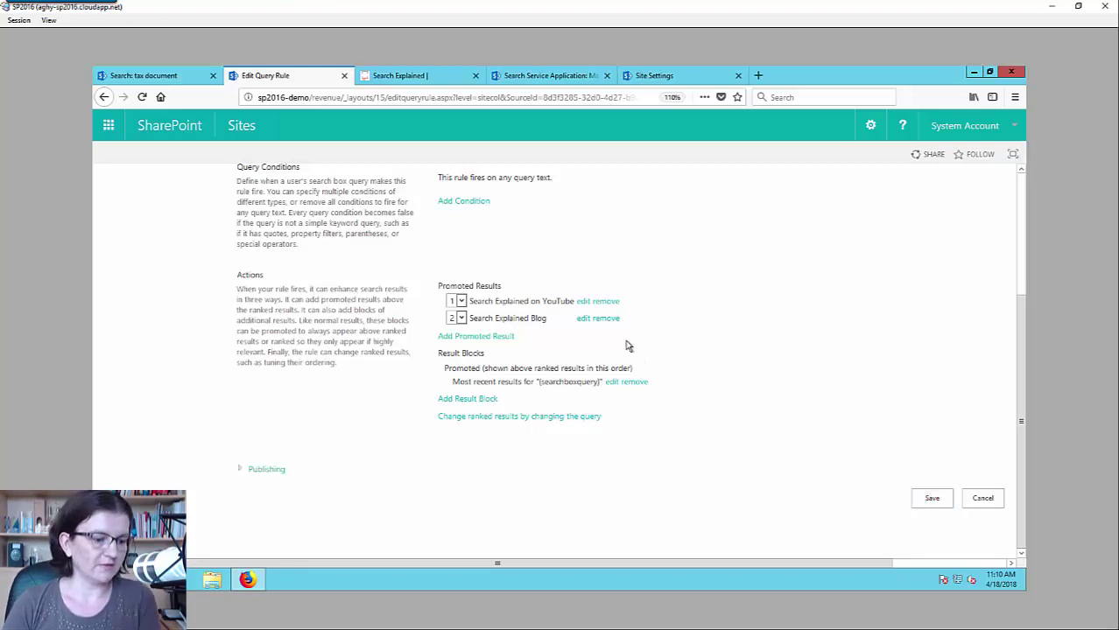
pyautogui.click(609, 302)
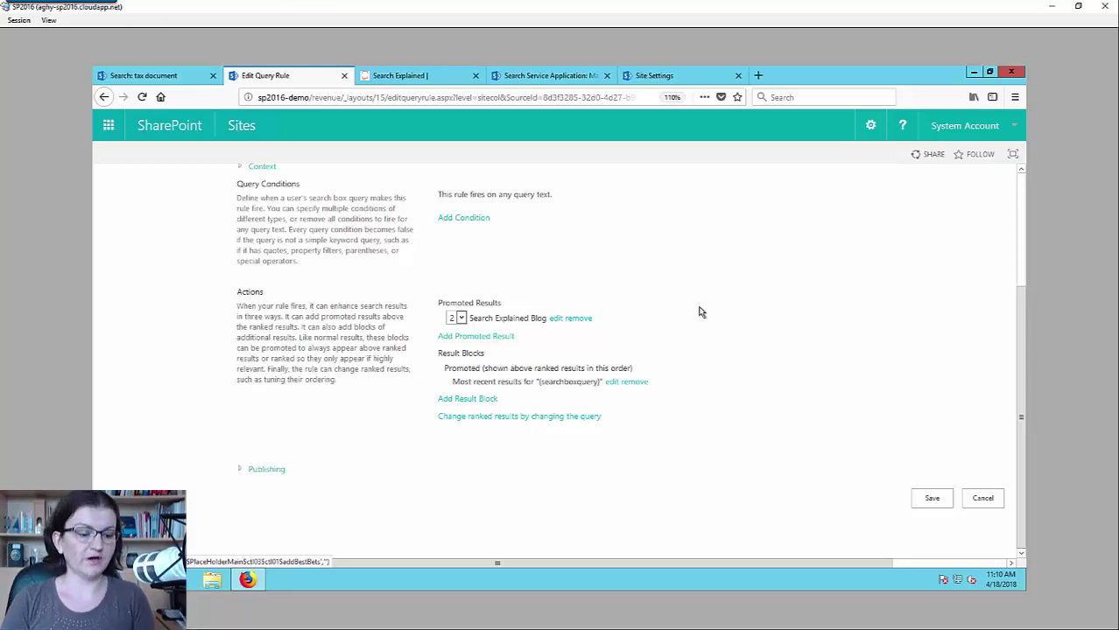
pyautogui.click(932, 498)
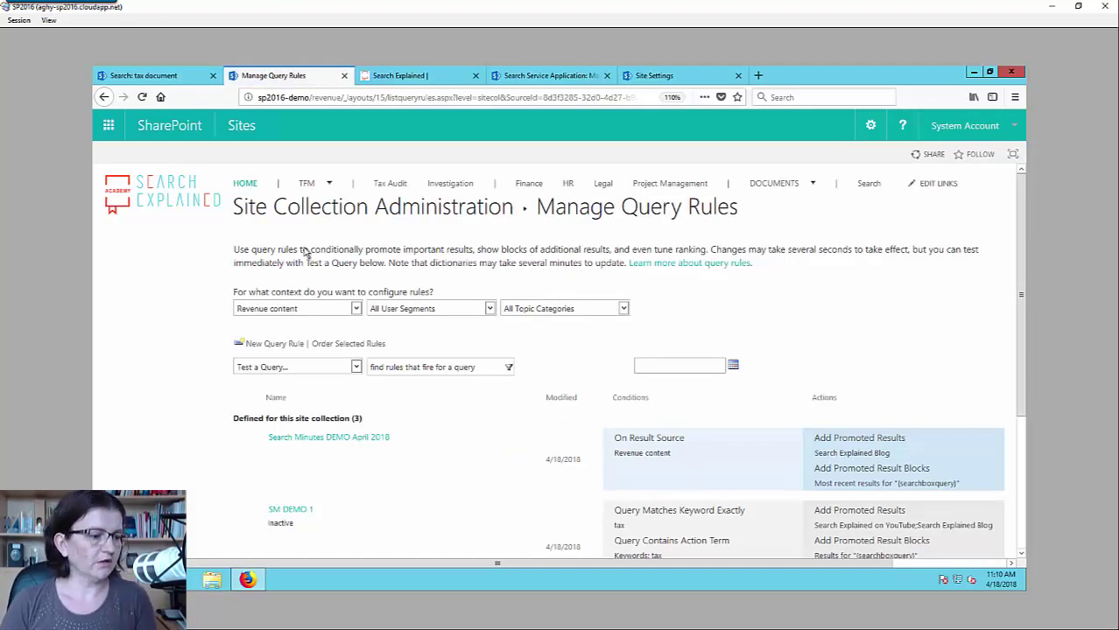
# - Refresh the tax document search results page, and search for letter to test the rule on a different query
pyautogui.click(155, 77)
pyautogui.press('F5')
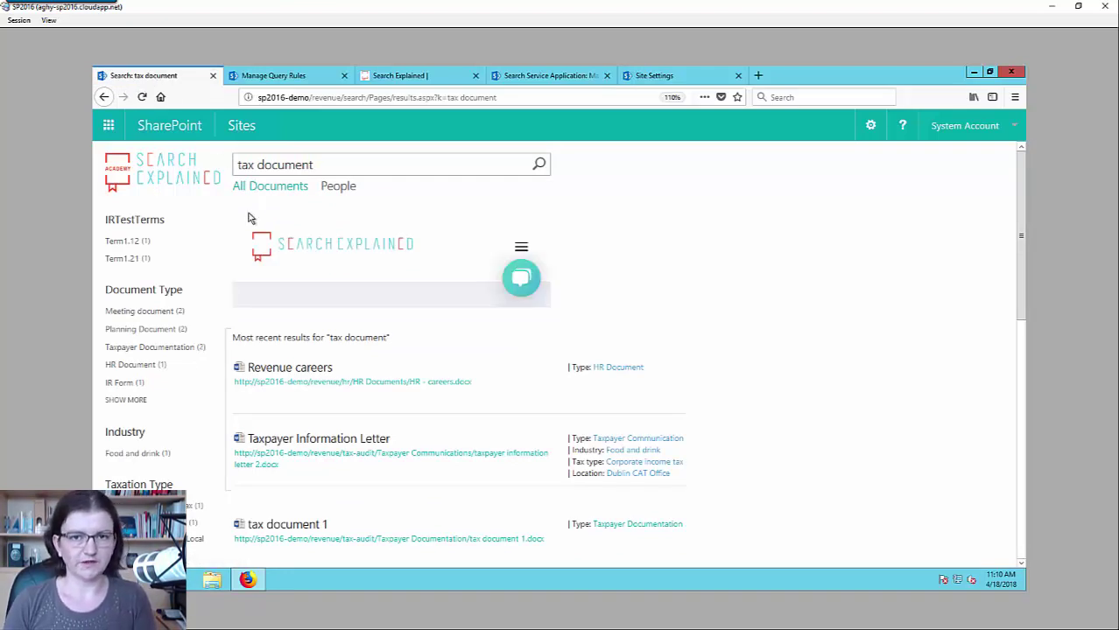
pyautogui.moveTo(311, 165); pyautogui.dragTo(235, 165)
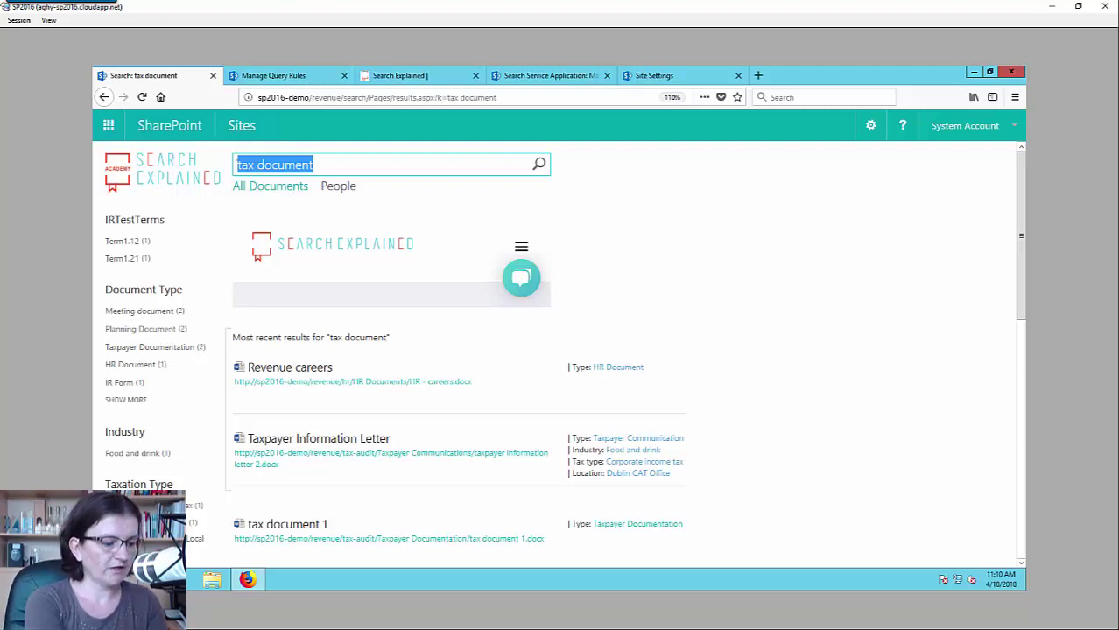
pyautogui.write('letter')
pyautogui.press('Return')
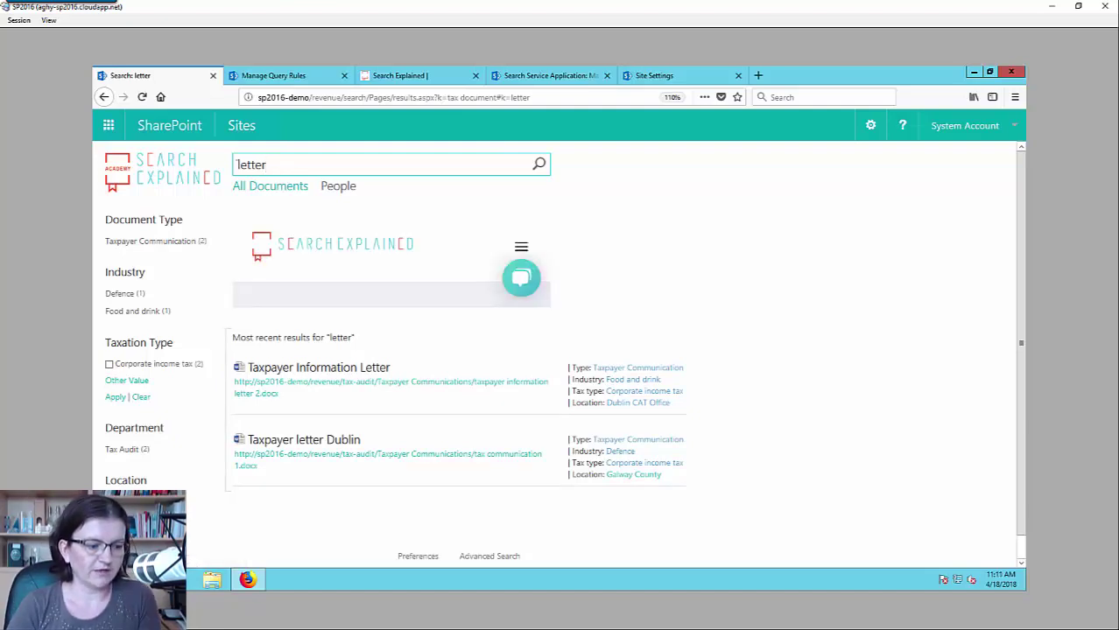
# - Search for audit and look through the whole results page, from the promoted result and most recent block to the end
pyautogui.hotkey('ctrl', 'a')
pyautogui.press('BackSpace')
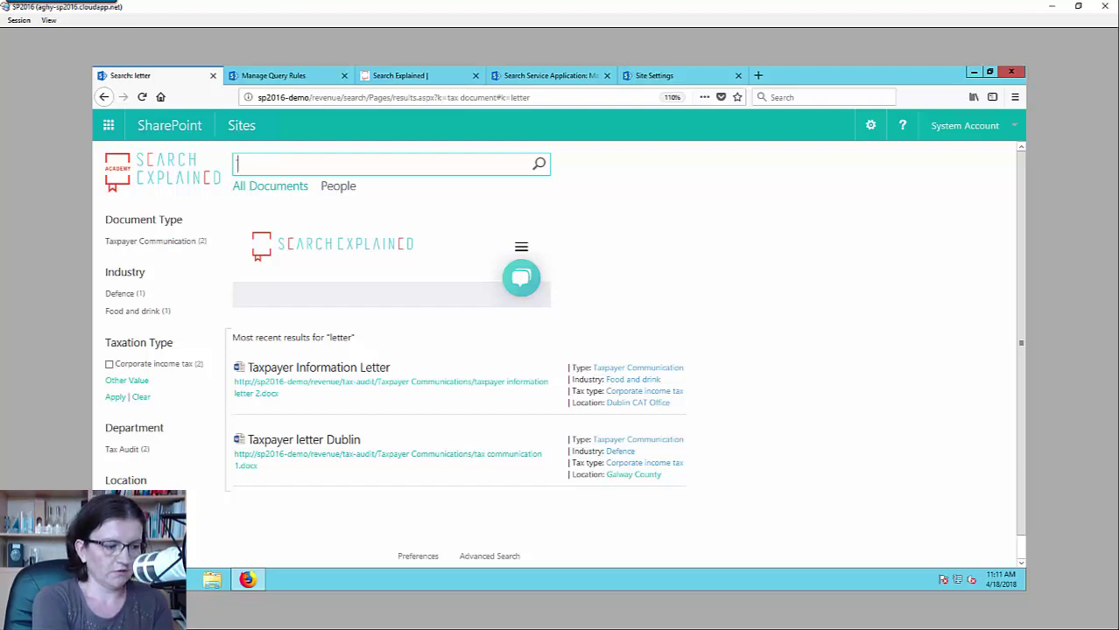
pyautogui.write('"audit')
pyautogui.press('Return')
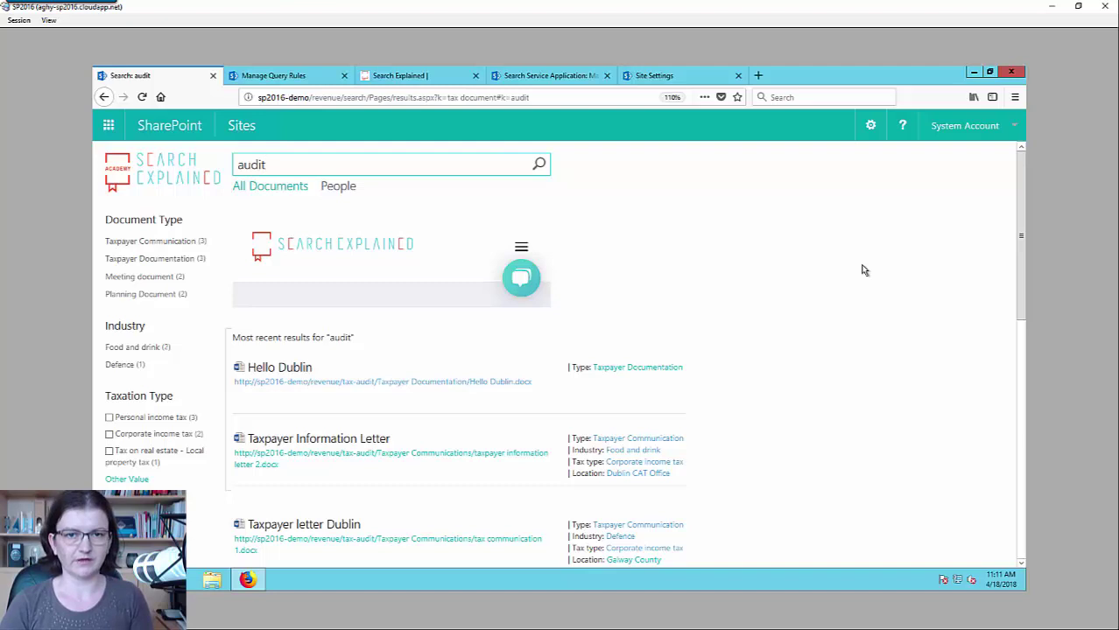
pyautogui.scroll(-1, 917, 268)
pyautogui.scroll(-6, 918, 268)
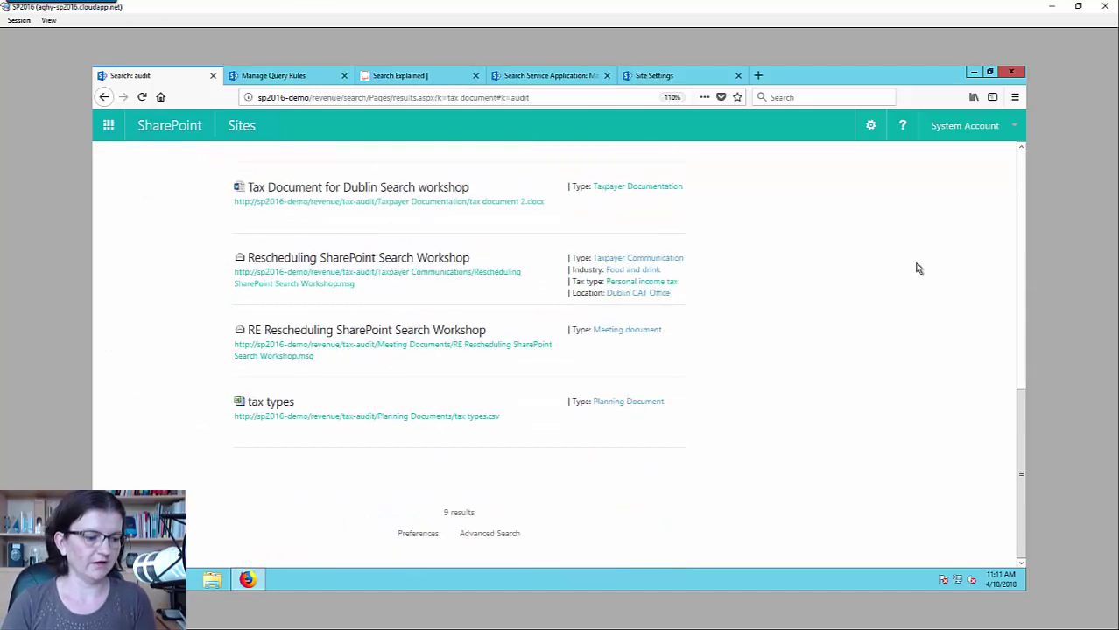
pyautogui.scroll(8, 917, 268)
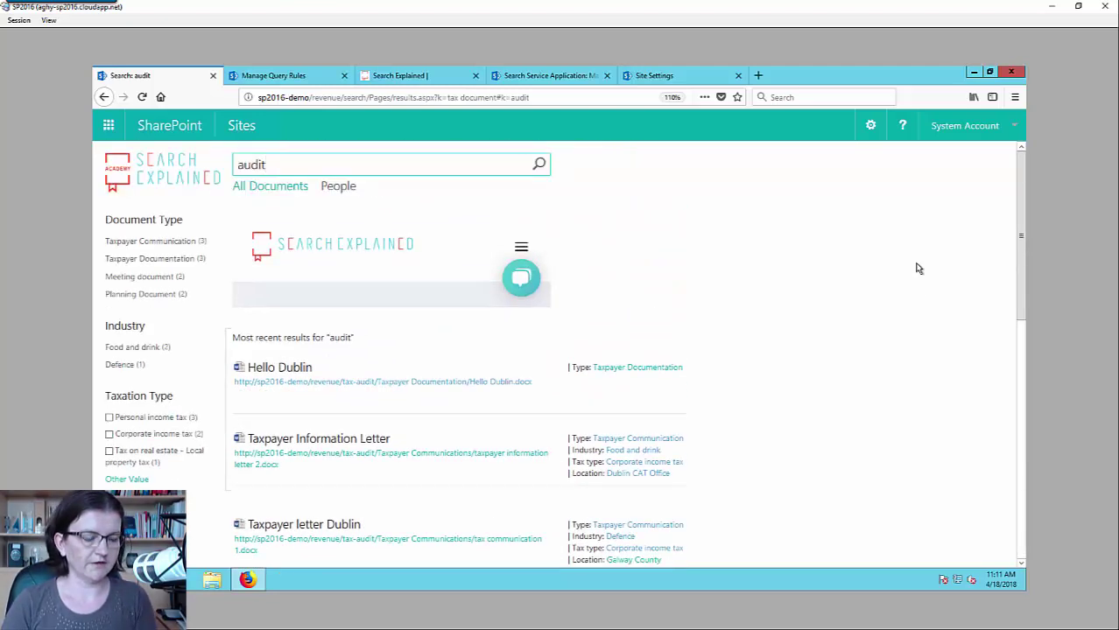